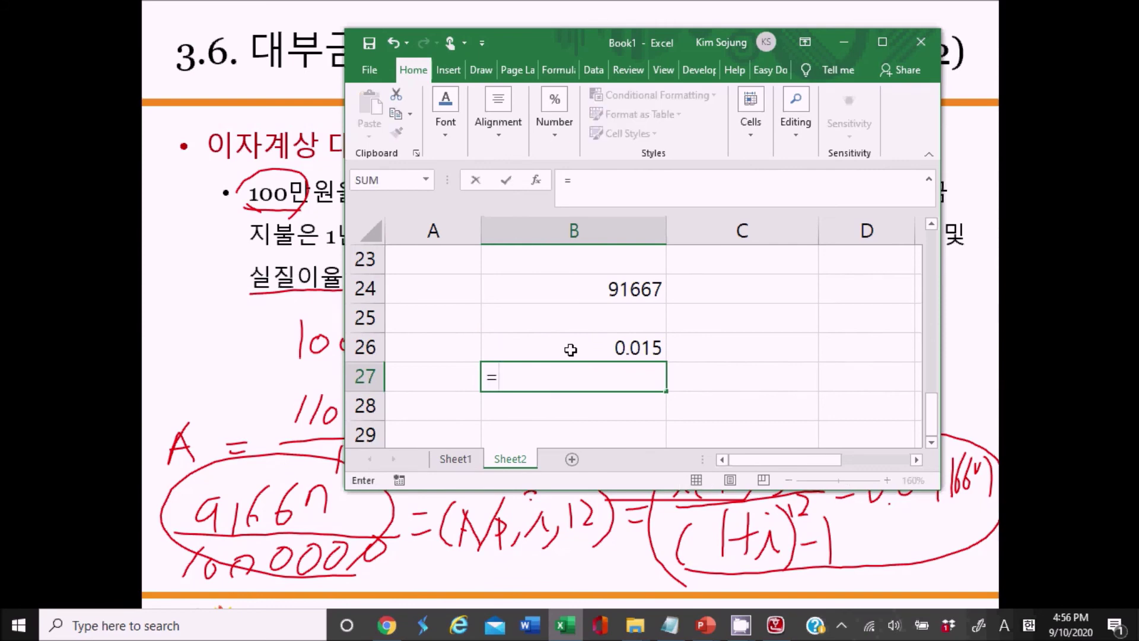
Cancel the open formula in cell B27 and enter the label "i" in cell A26.
key(Escape)
click(435, 344)
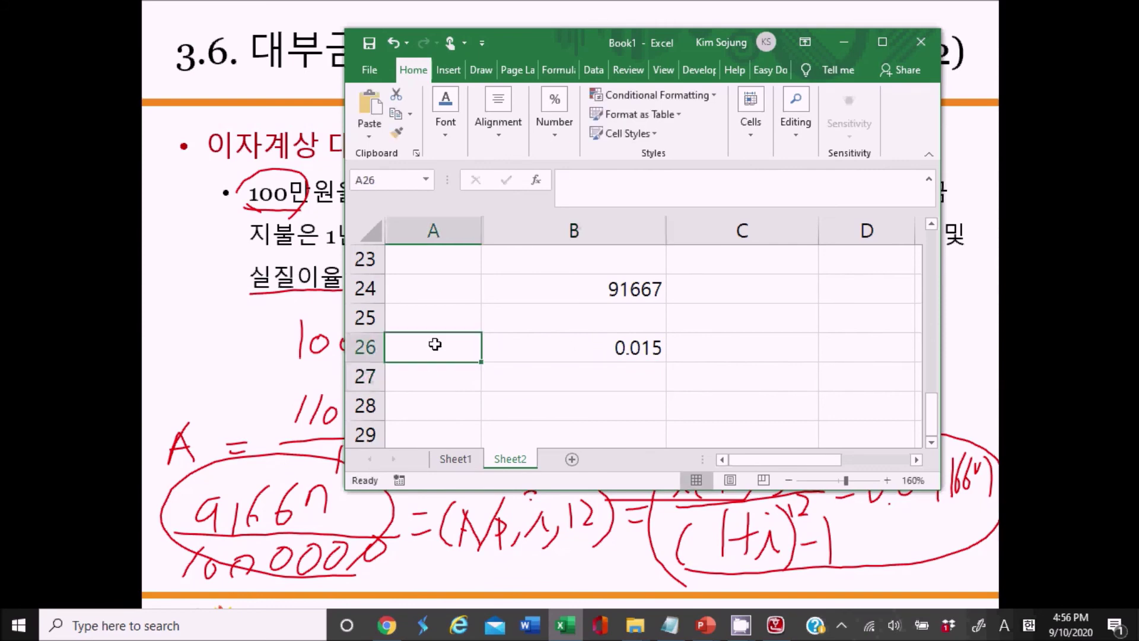
text(i)
key(Return)
key(Right)
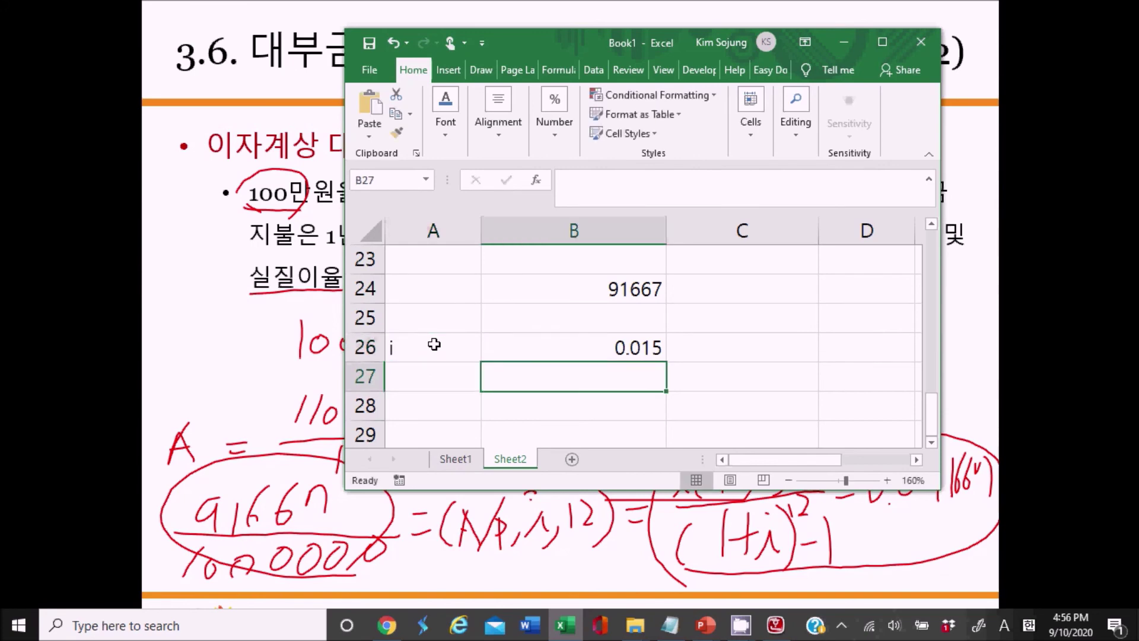
text(=)
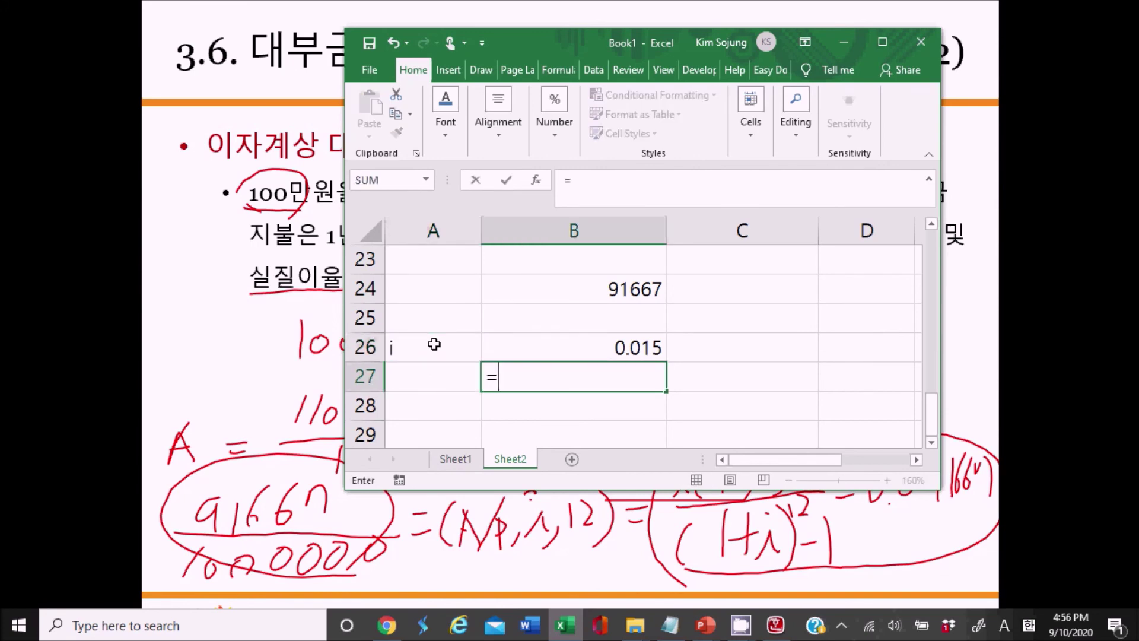
click(560, 346)
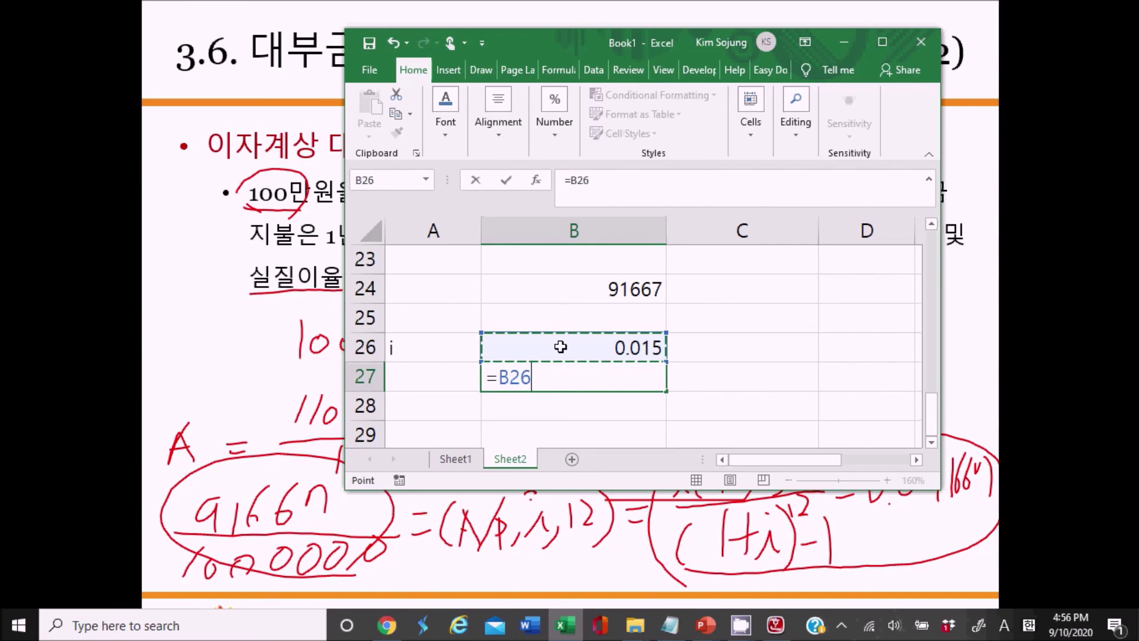
key(Escape)
Extend the label in cell A26 to read "iper".
key(Left)
key(Up)
click(661, 191)
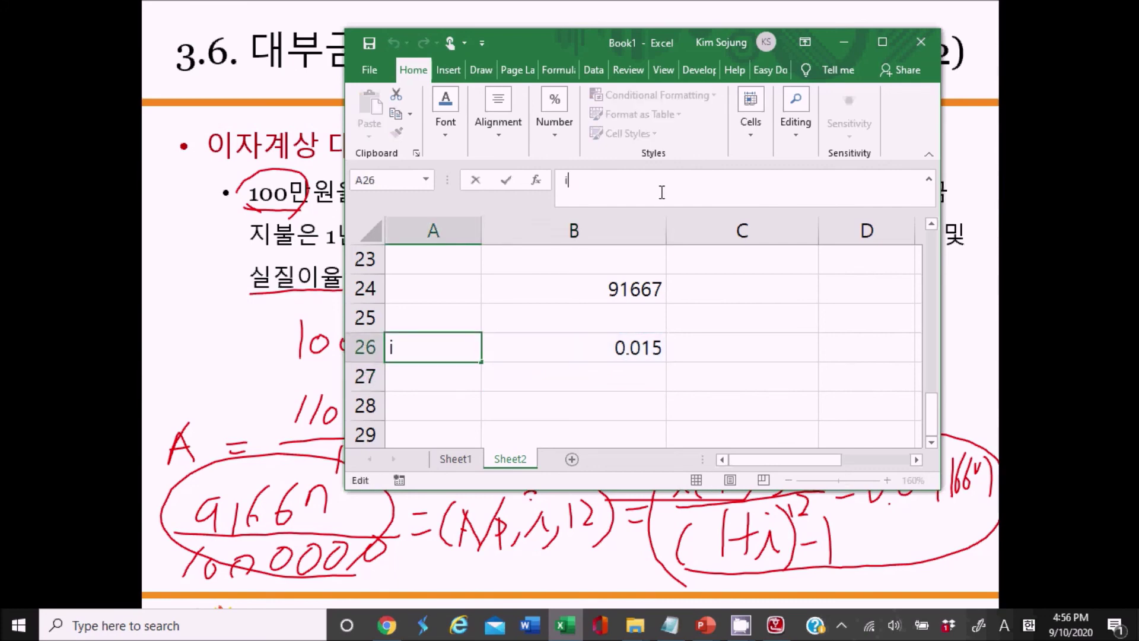
text(per)
key(Return)
Begin a formula in cell B27 with the parenthesised numerator (B26*(1+B26)^12) followed by a division sign.
key(Right)
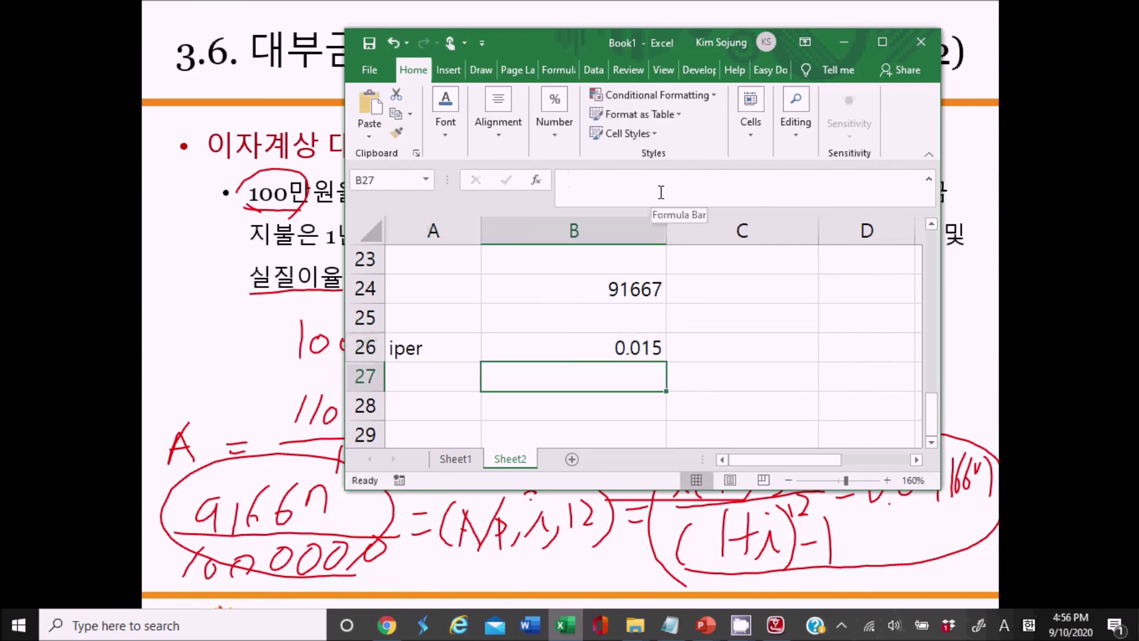
text(=)
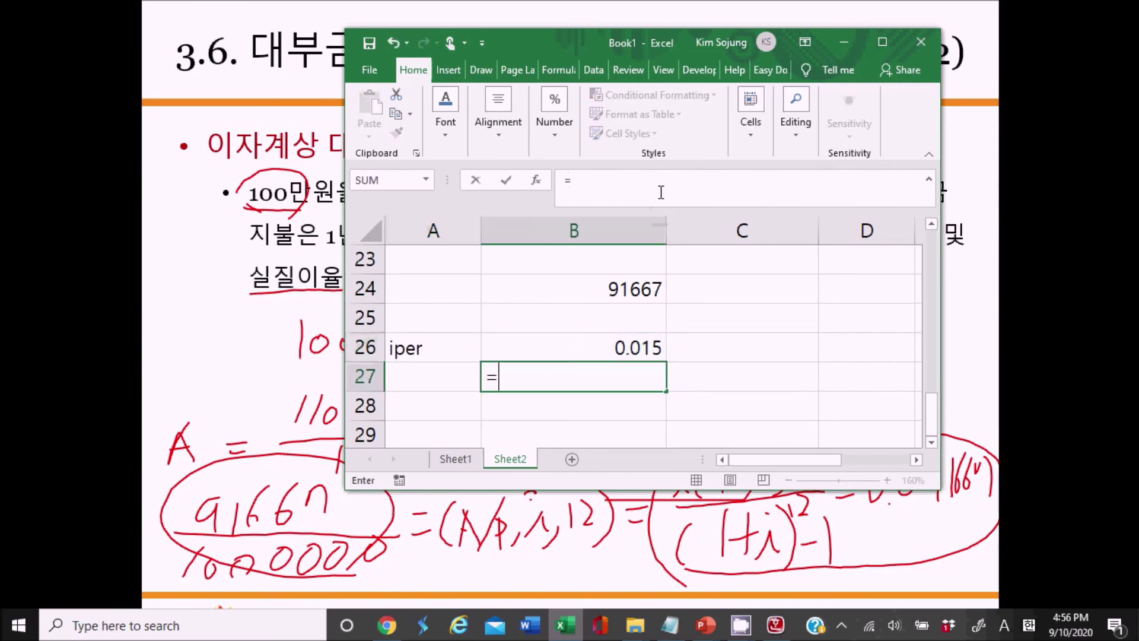
click(609, 344)
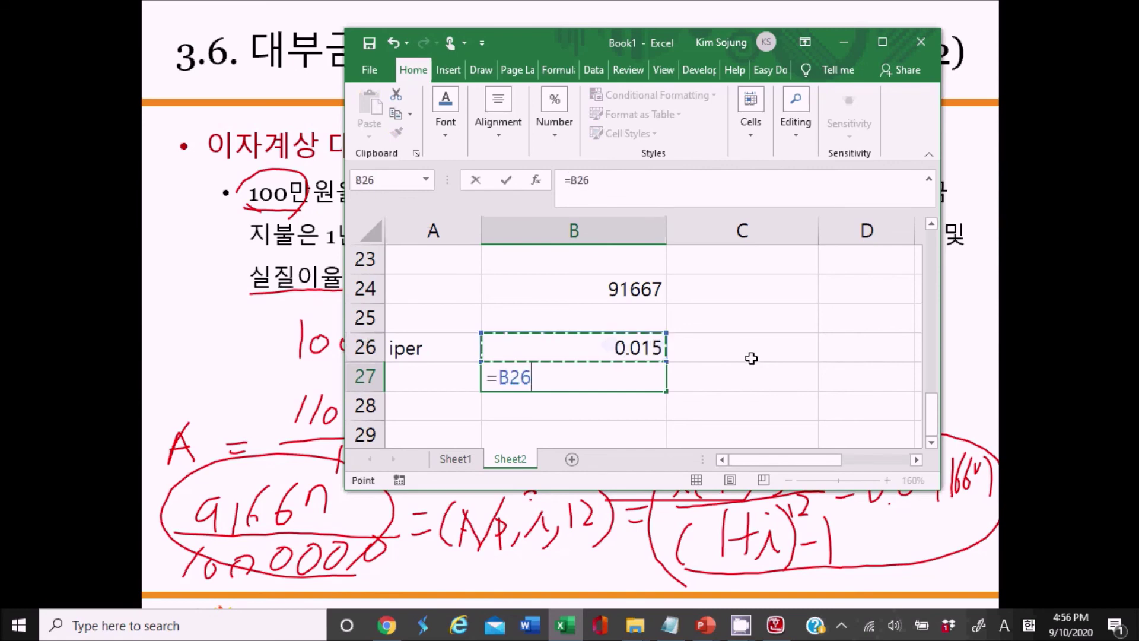
text(*)
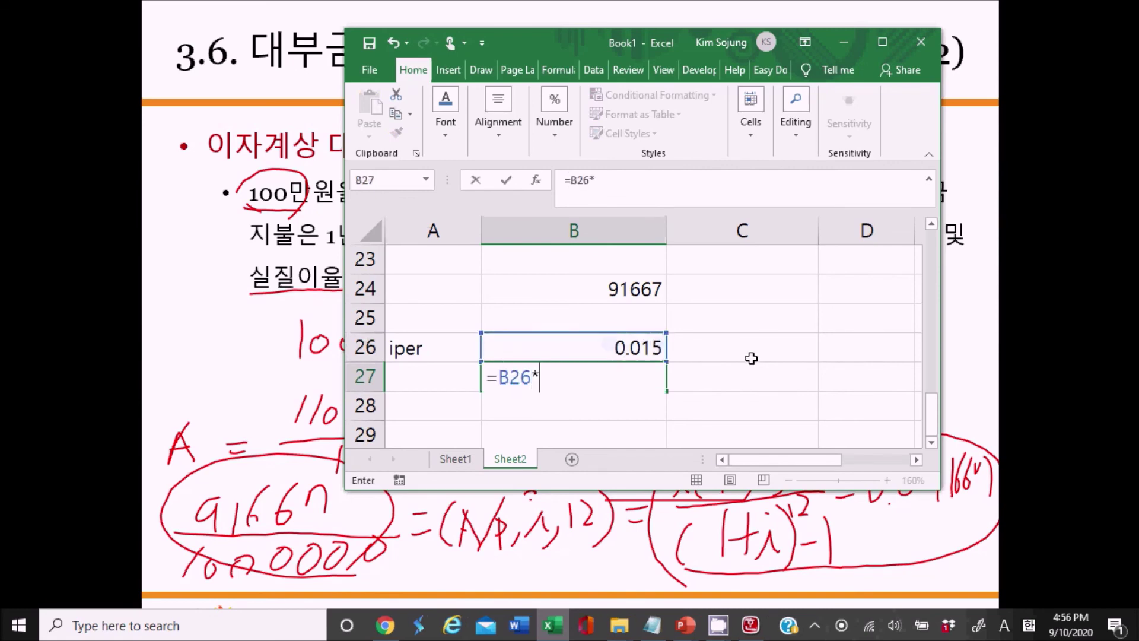
text((1+)
click(640, 348)
text()^12)
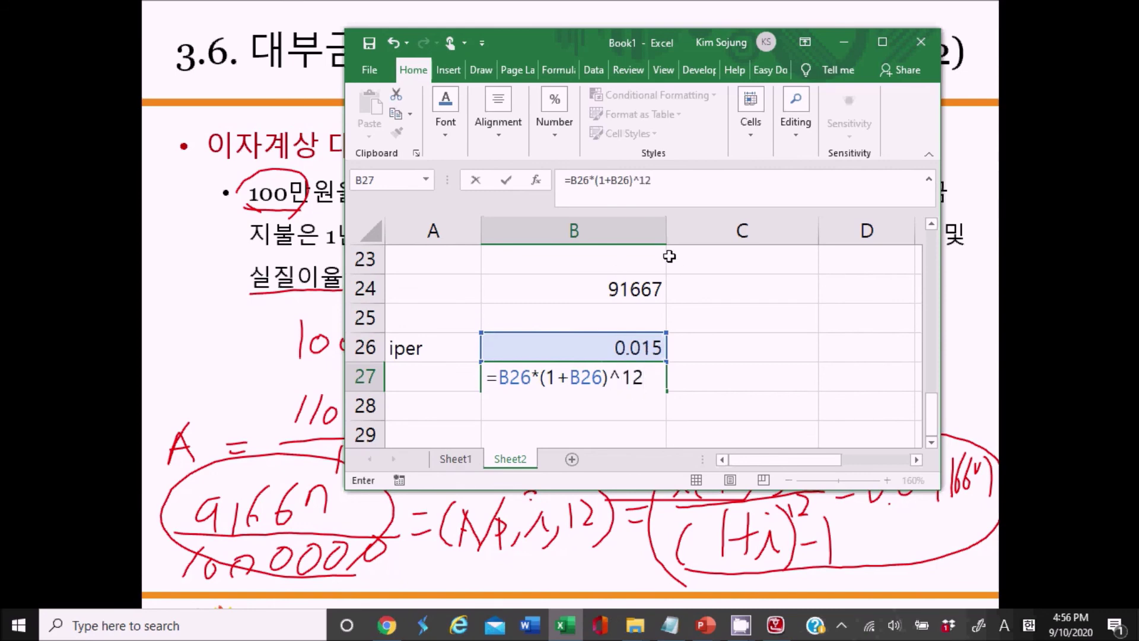
click(570, 180)
text(()
click(680, 186)
text()/)
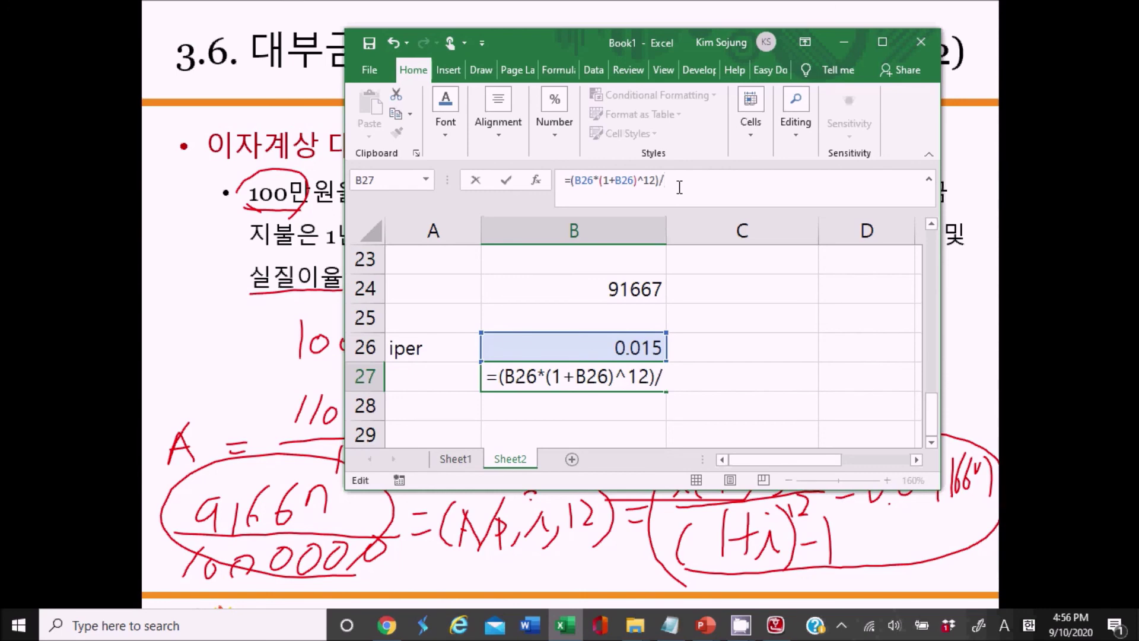
Complete the formula in cell B27 with the denominator ((1+B26)^12-1) and enter it.
text((1+)
text(0.)
key(BackSpace)
key(BackSpace)
click(630, 345)
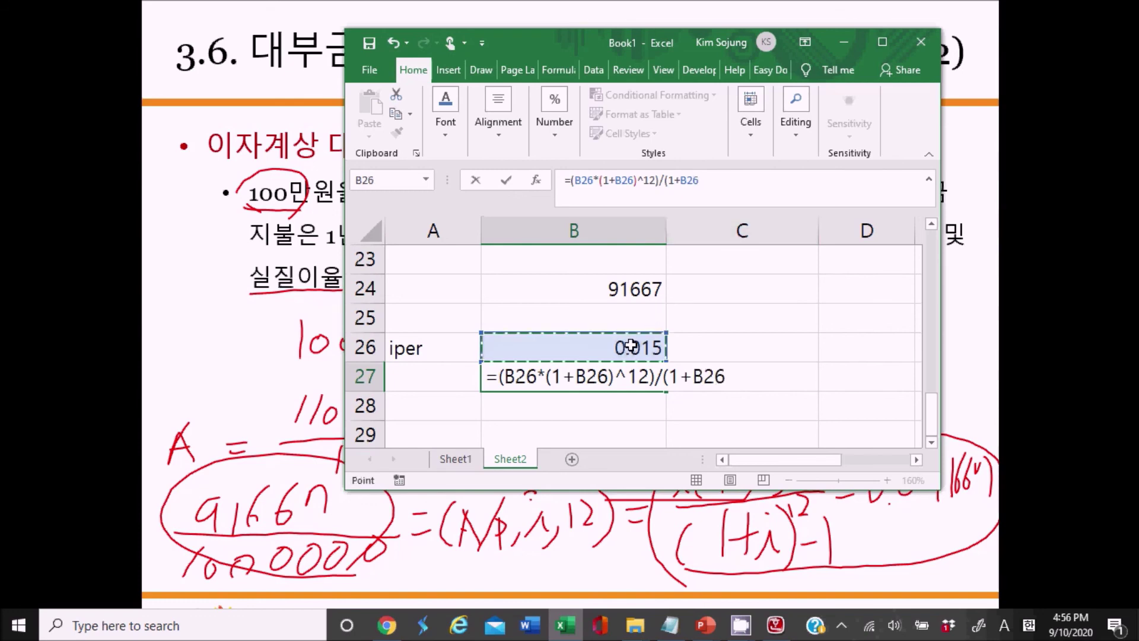
text()^12-1)
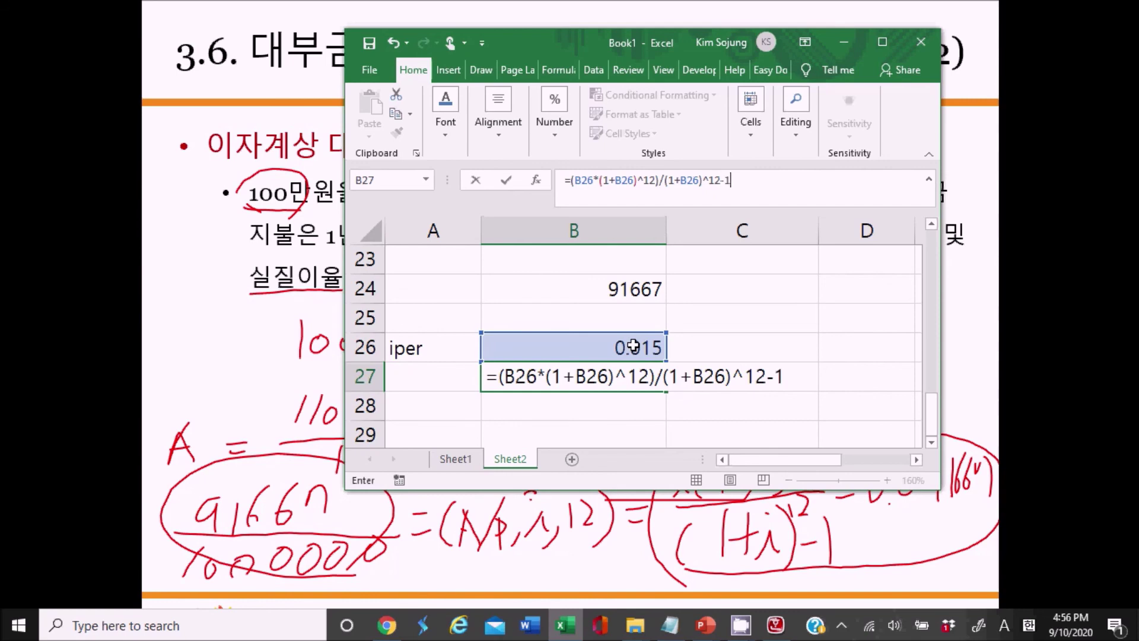
click(665, 181)
text(()
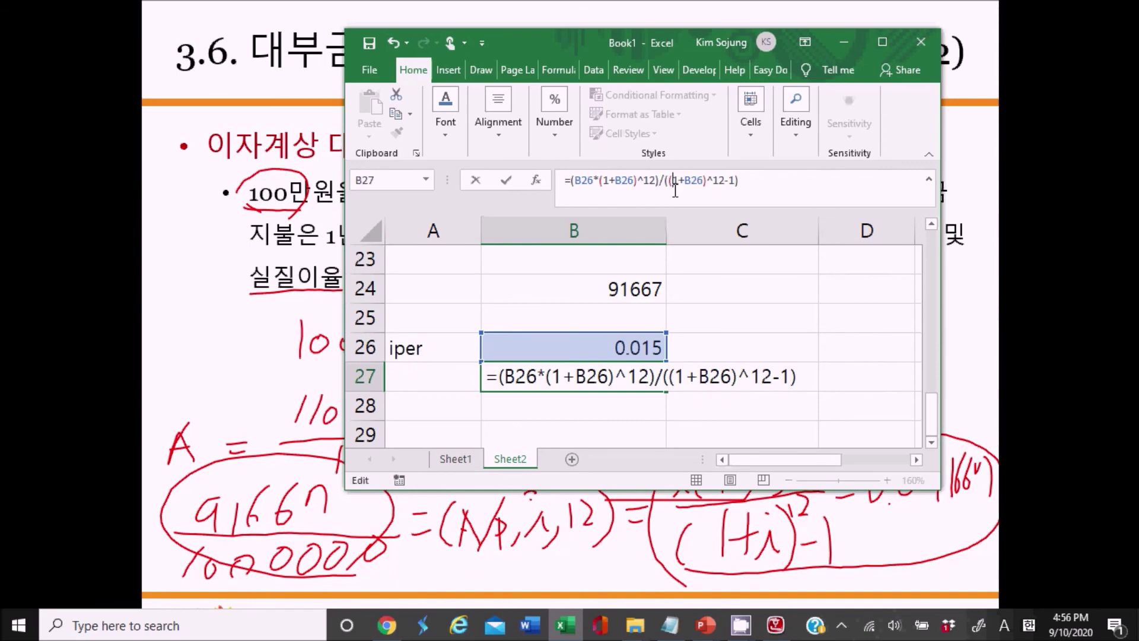
key(Return)
key(Up)
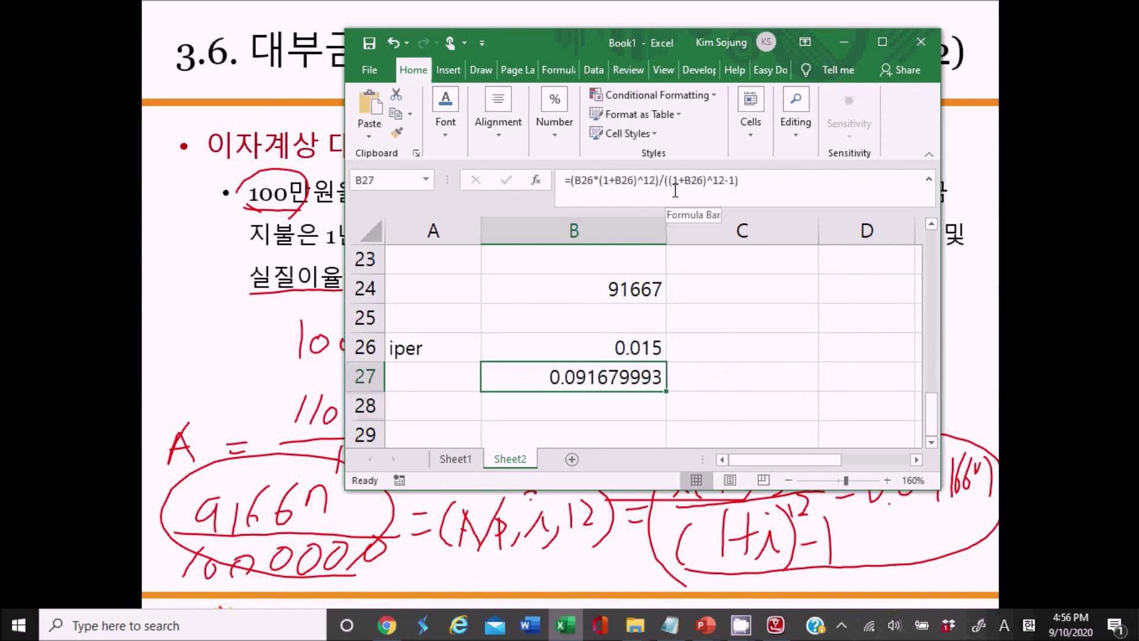
Reduce the displayed precision of the capital recovery factor in cell B27 to five decimal places.
click(563, 138)
double_click(635, 203)
click(635, 203)
click(636, 203)
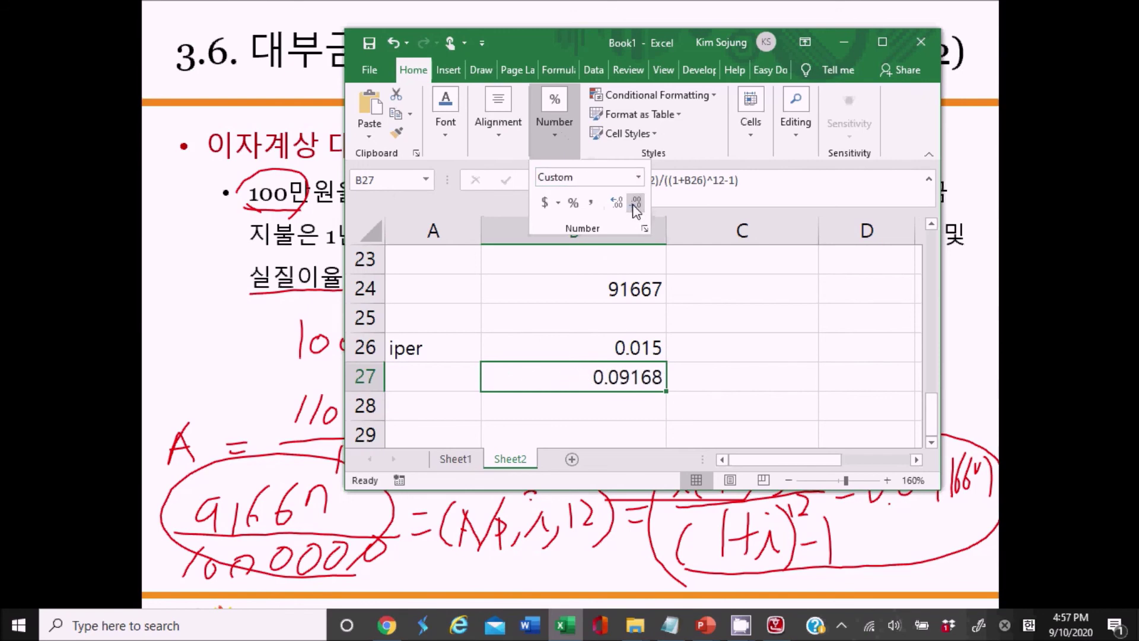
click(712, 357)
Enter the formula =B24/1000000 in cell B25 to divide the monthly payment by the loan amount.
click(628, 289)
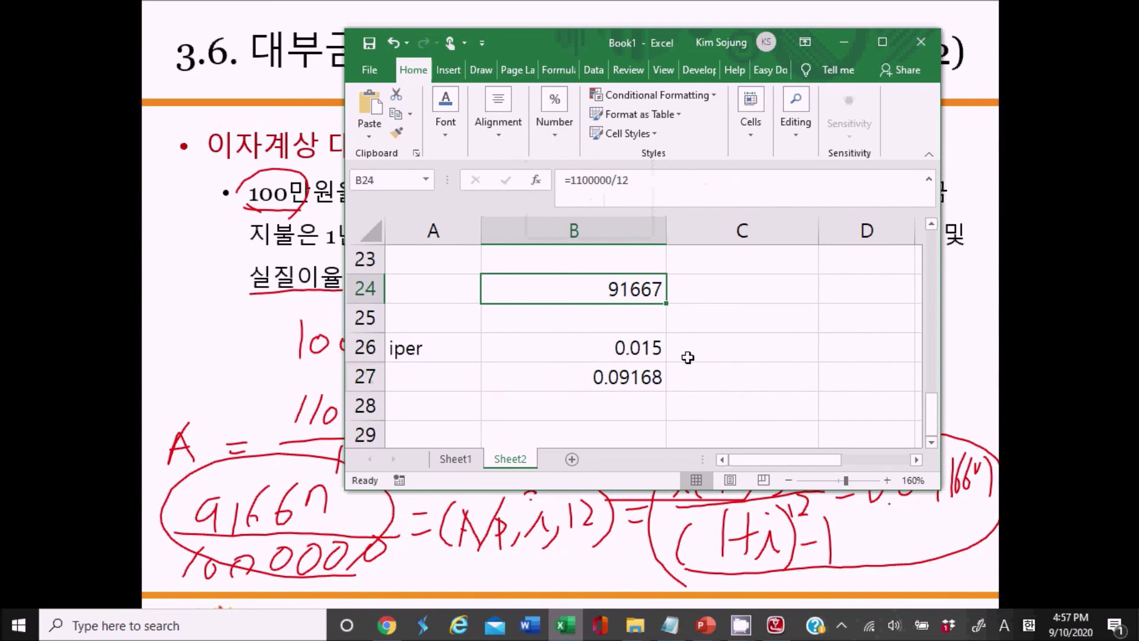
click(648, 371)
click(634, 267)
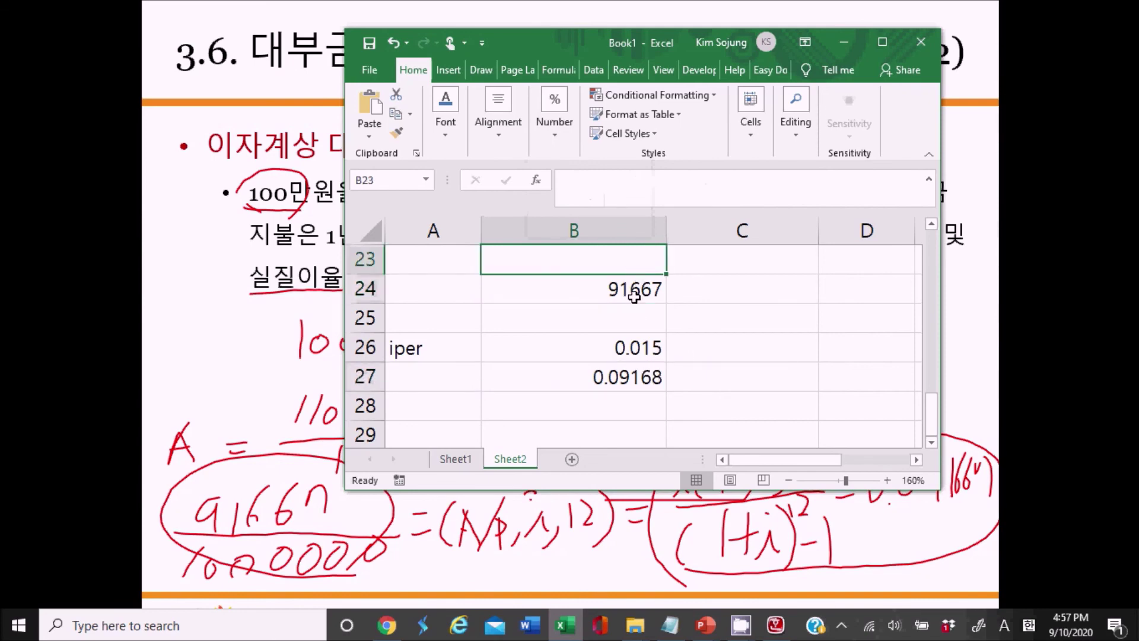
click(626, 308)
text(=)
click(614, 289)
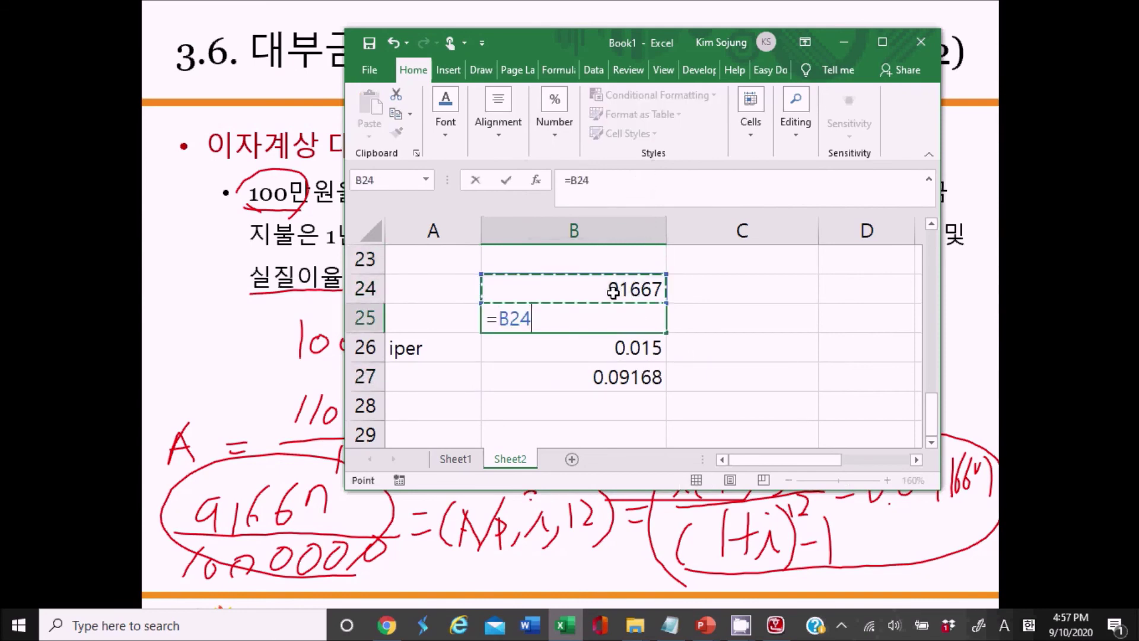
text(/1000000)
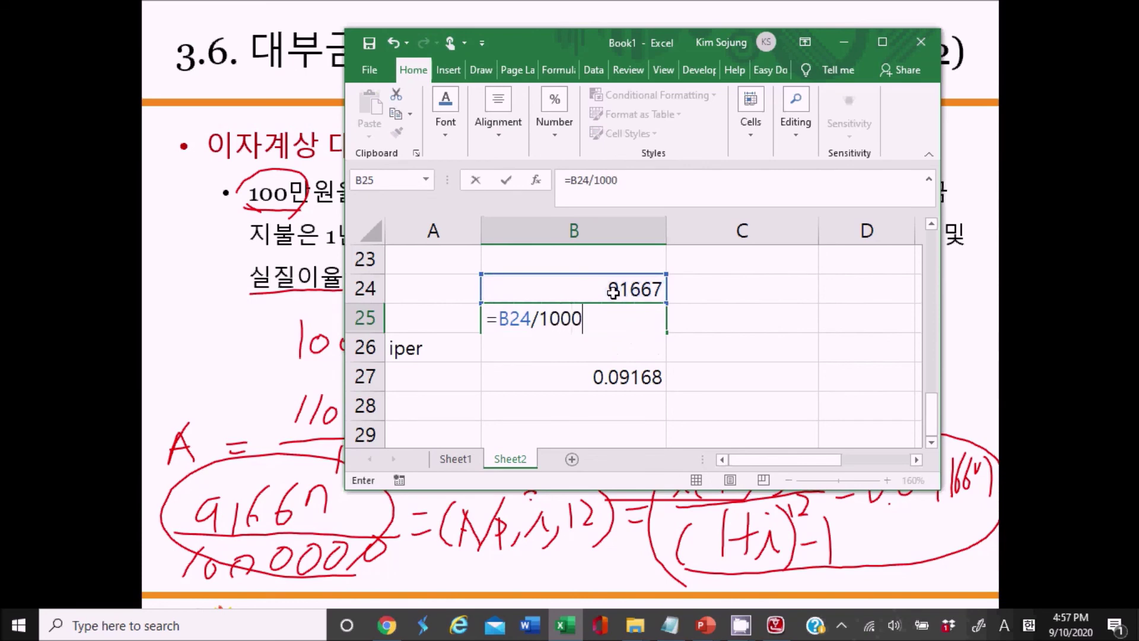
key(Return)
Reduce the displayed precision of the payment ratio in cell B25 to five decimal places.
click(630, 319)
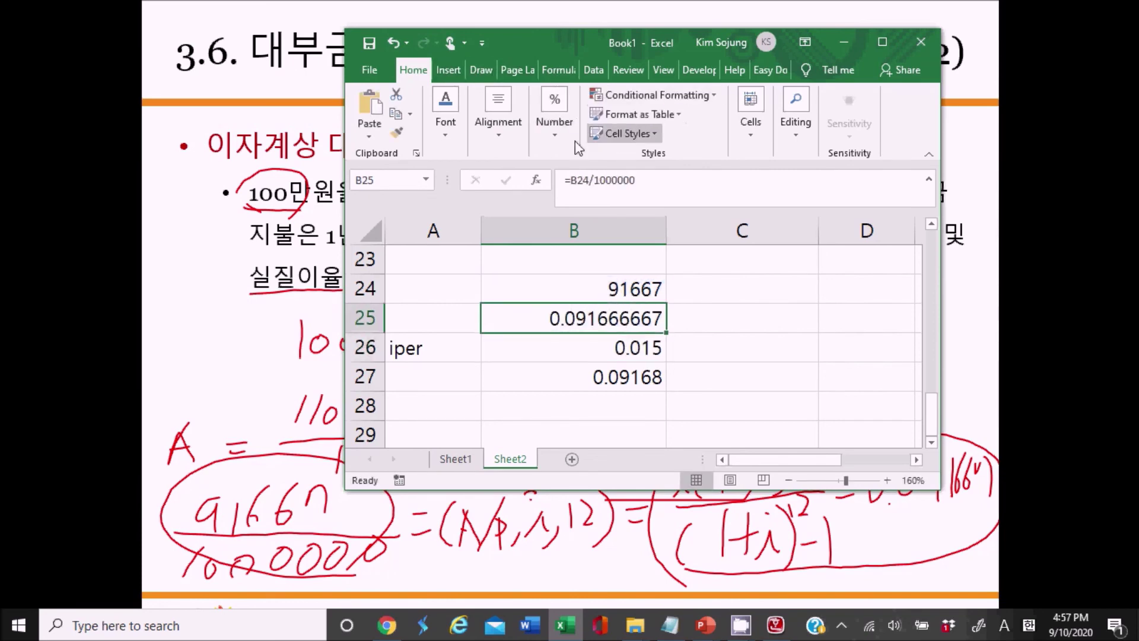
click(553, 127)
click(618, 203)
click(635, 204)
click(635, 204)
click(635, 203)
click(635, 204)
click(636, 203)
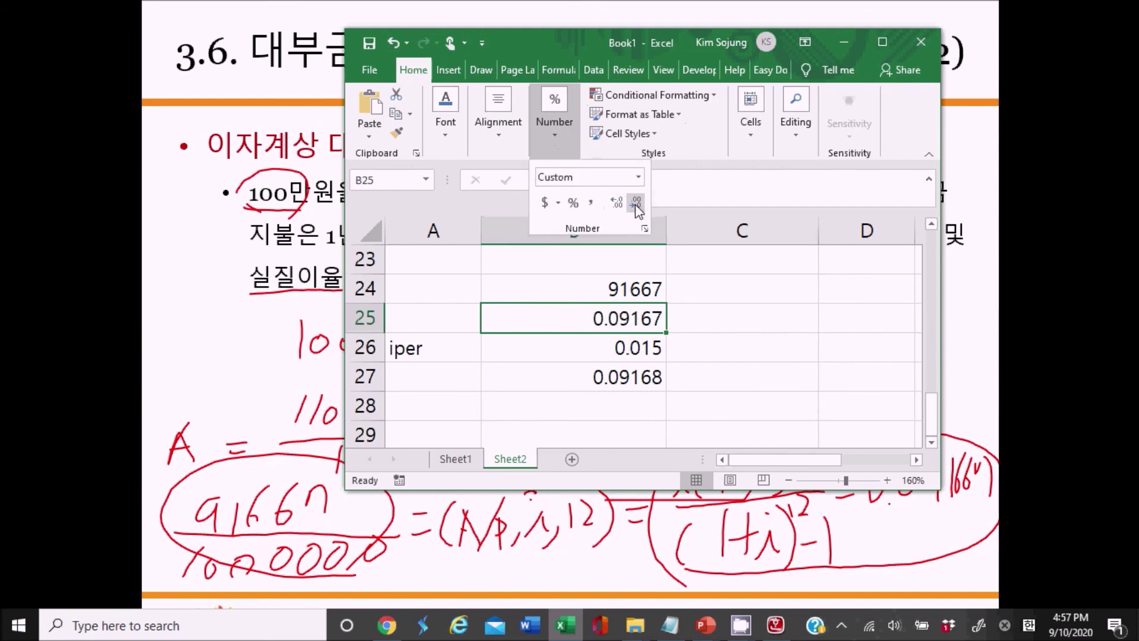
click(735, 347)
click(699, 414)
click(652, 382)
click(647, 307)
click(687, 364)
Set the trial interest rate in cell B26 to 0.016.
click(644, 350)
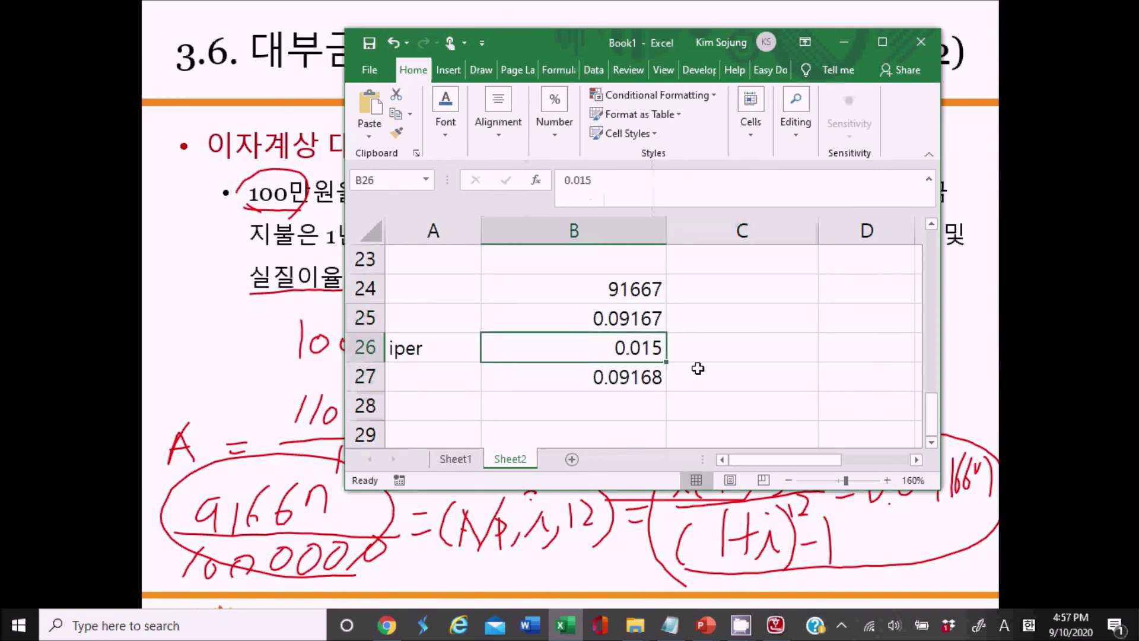
text(0.0)
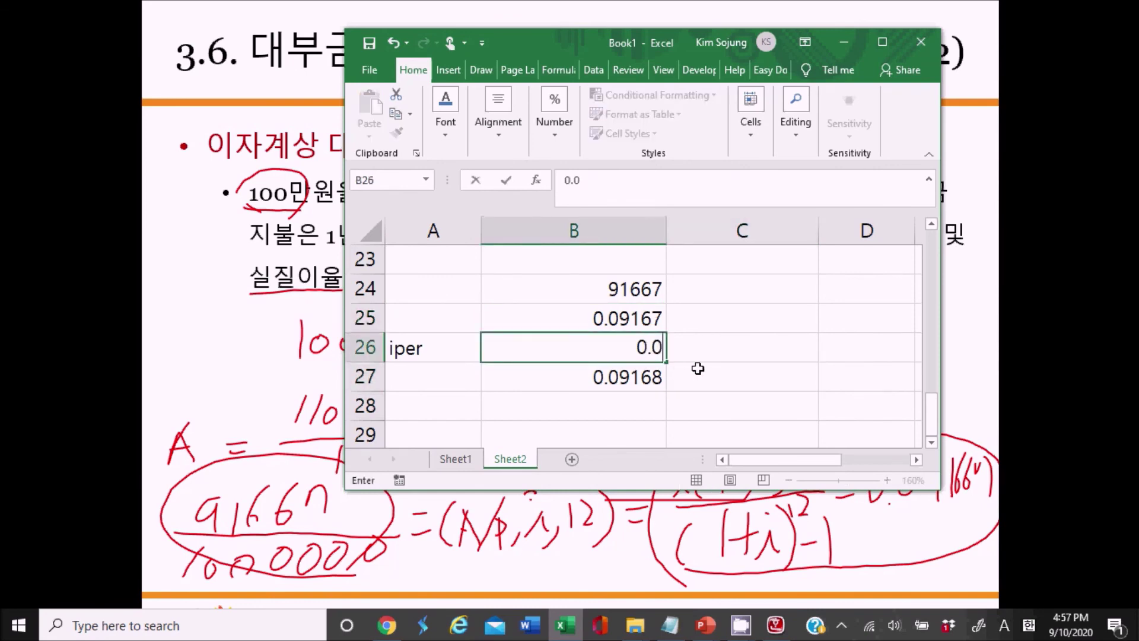
text(15)
key(BackSpace)
text(6)
key(Return)
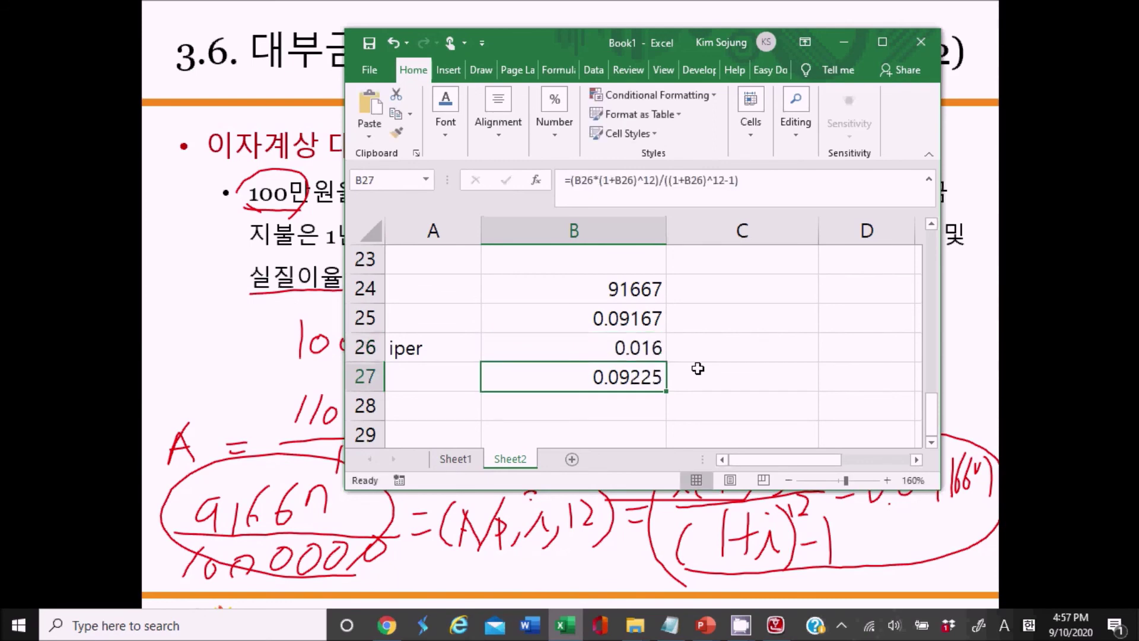
Try an interest rate of 0.0154 in cell B26.
key(Up)
click(660, 201)
key(BackSpace)
text(54)
key(Return)
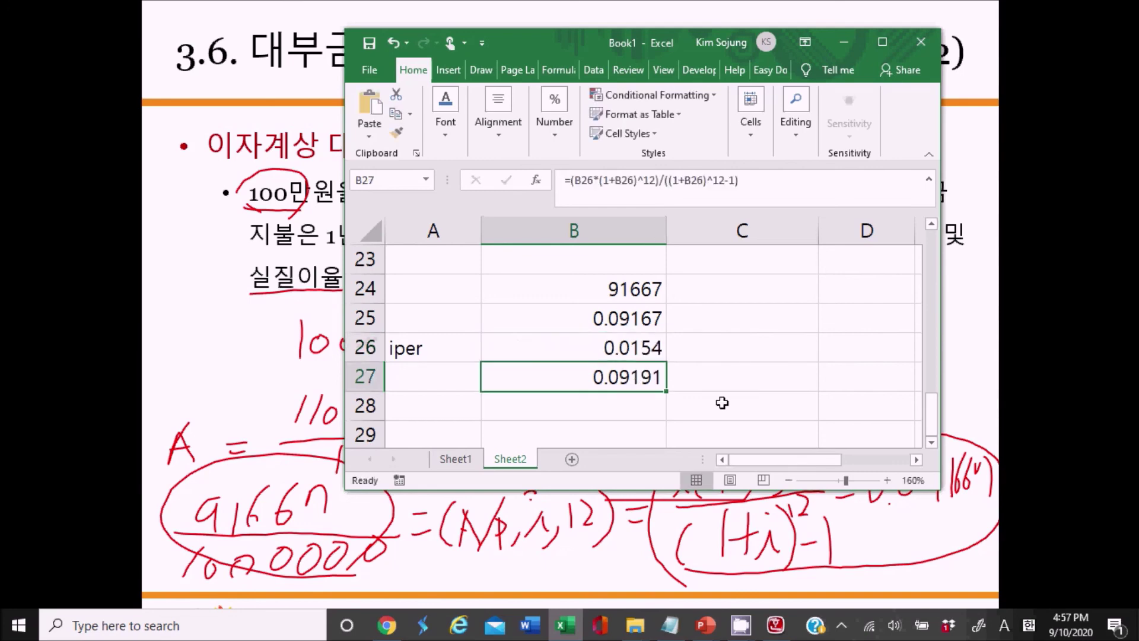
click(694, 403)
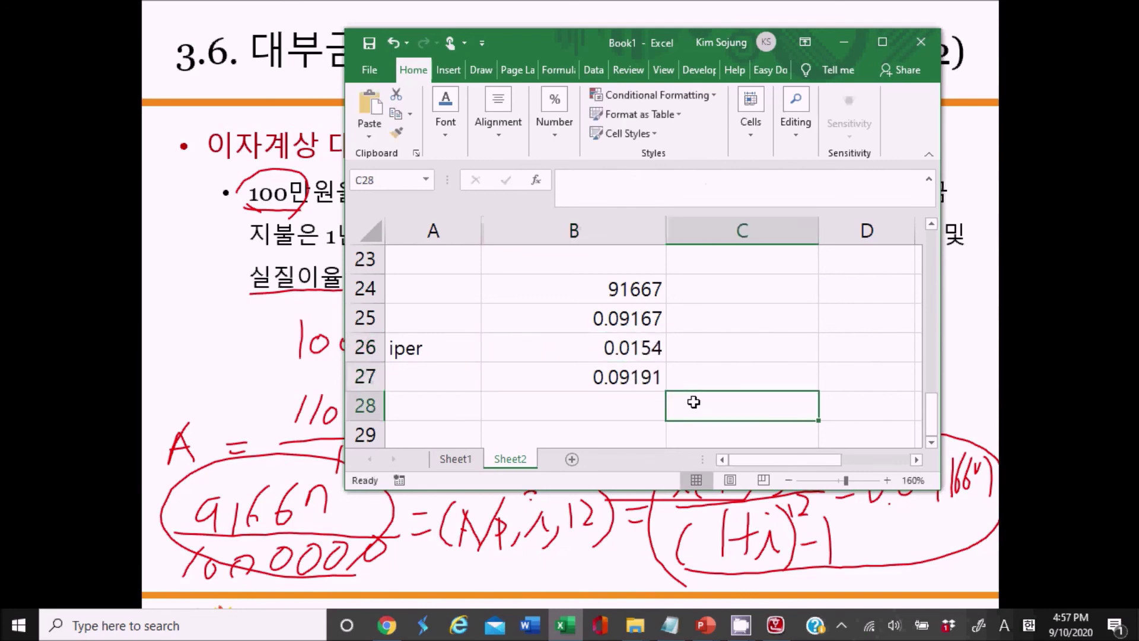
click(626, 403)
key(ctrl+z)
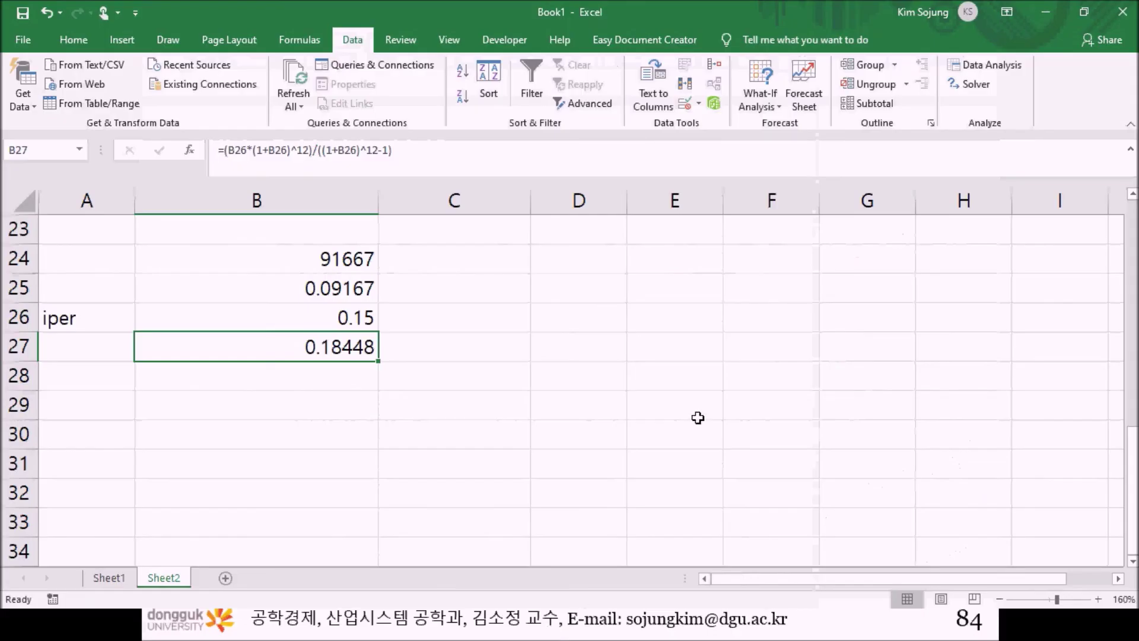
click(698, 409)
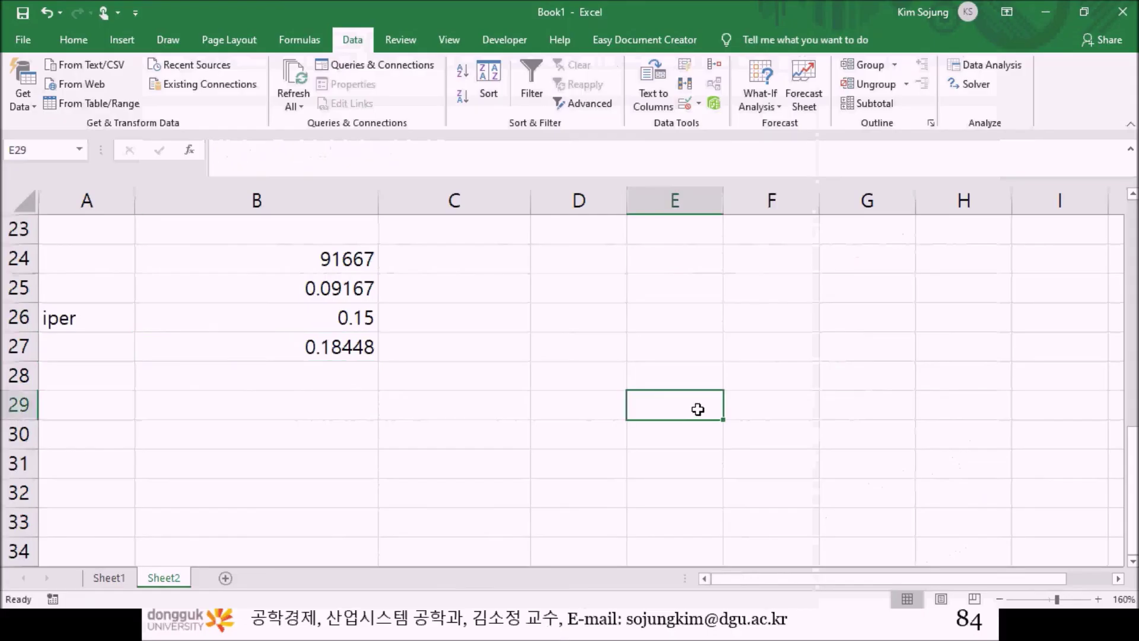
click(486, 407)
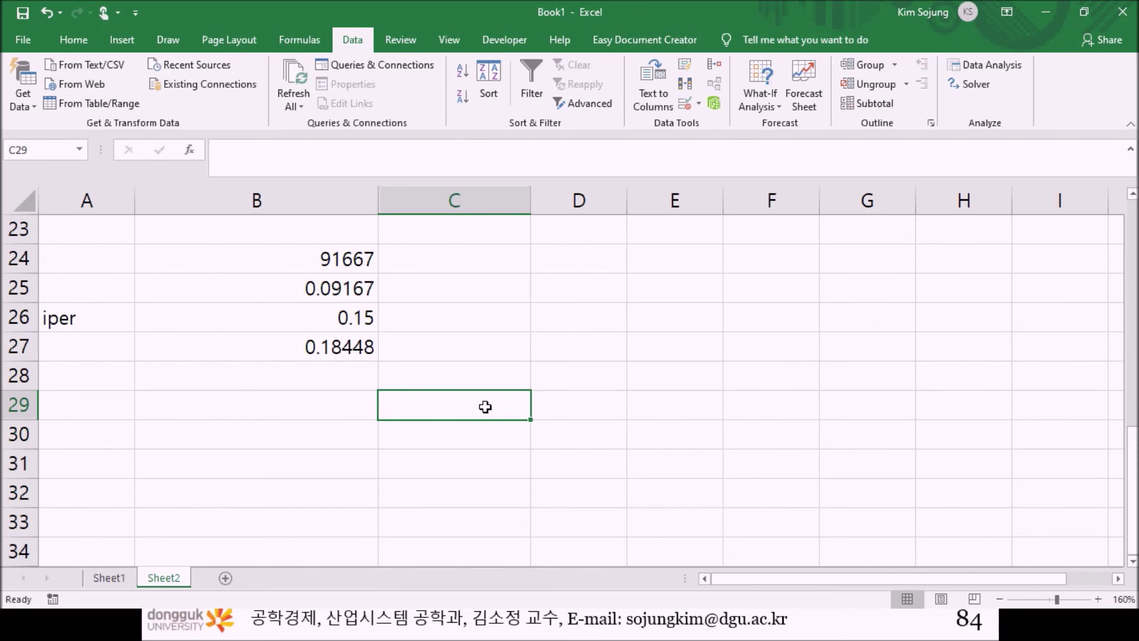
click(344, 399)
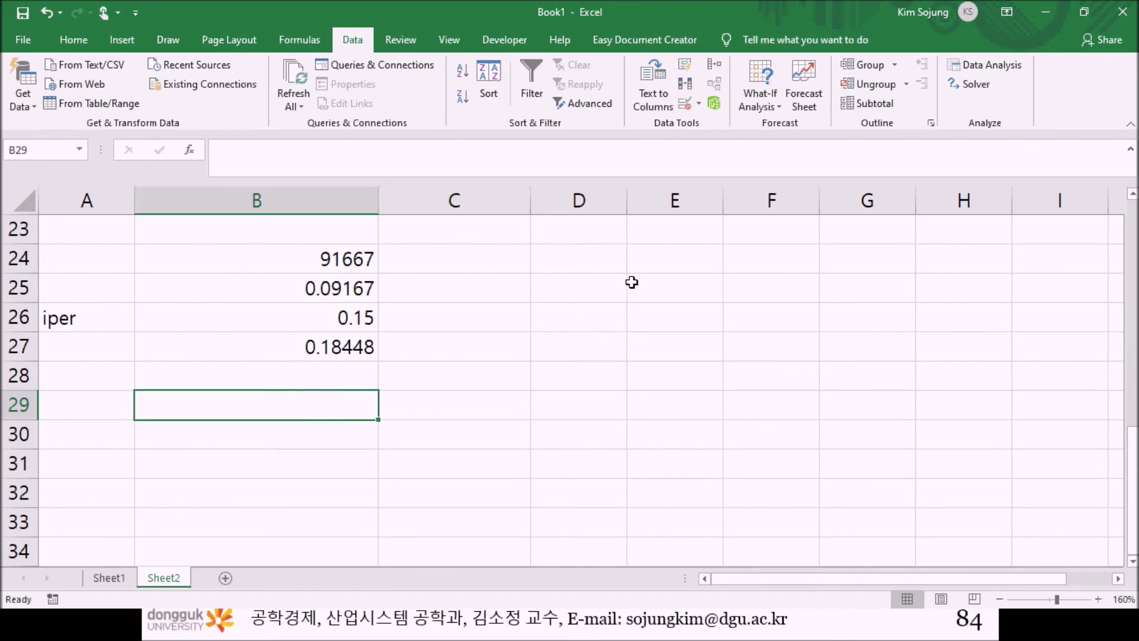
click(756, 106)
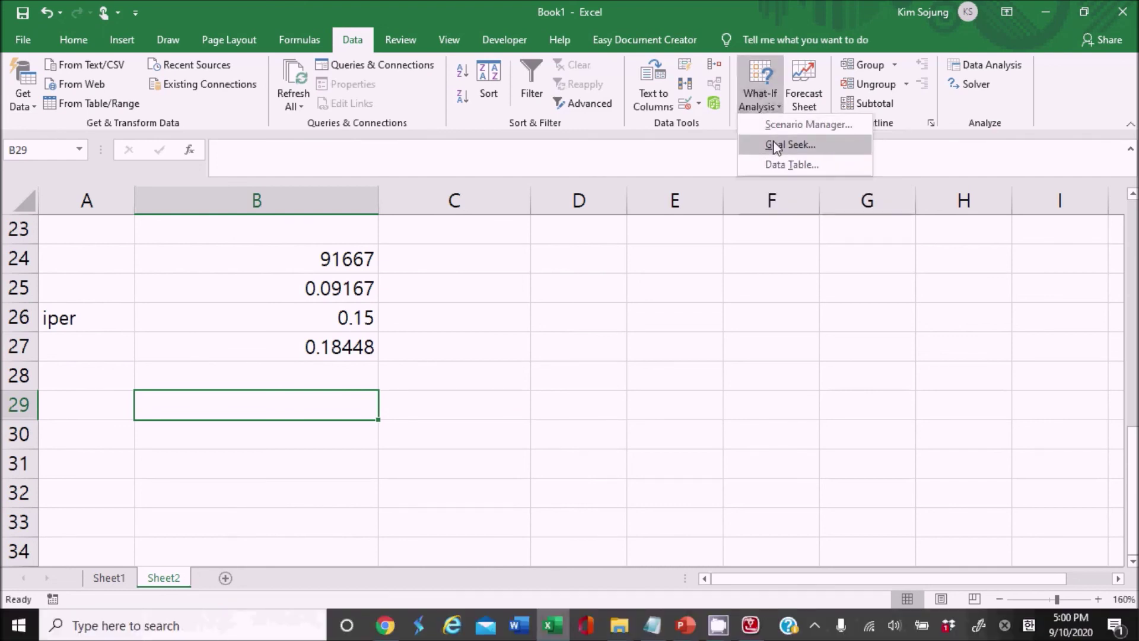
click(572, 328)
Enter the formula =B25-B27 in cell B28 to get the difference between the payment ratio and the capital recovery factor.
click(312, 382)
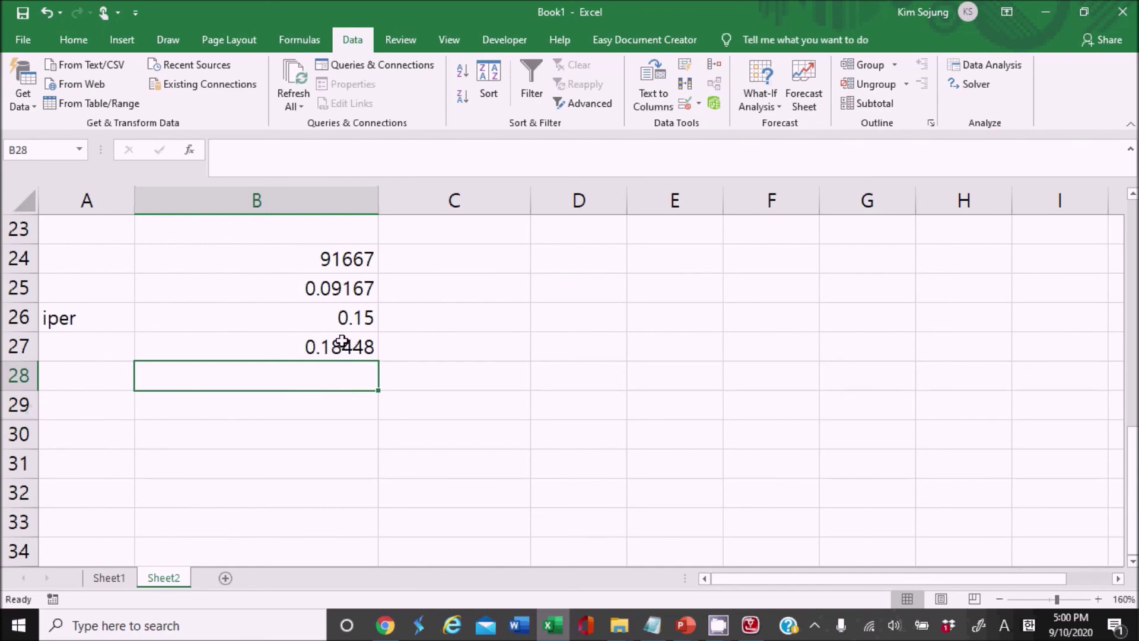
text(=)
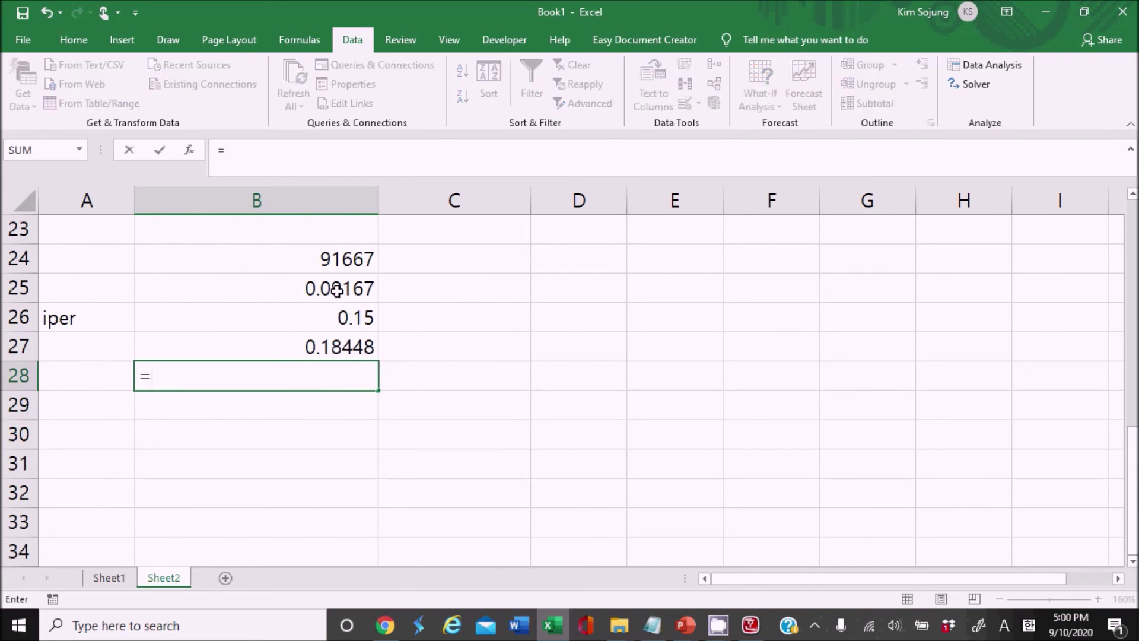
click(337, 290)
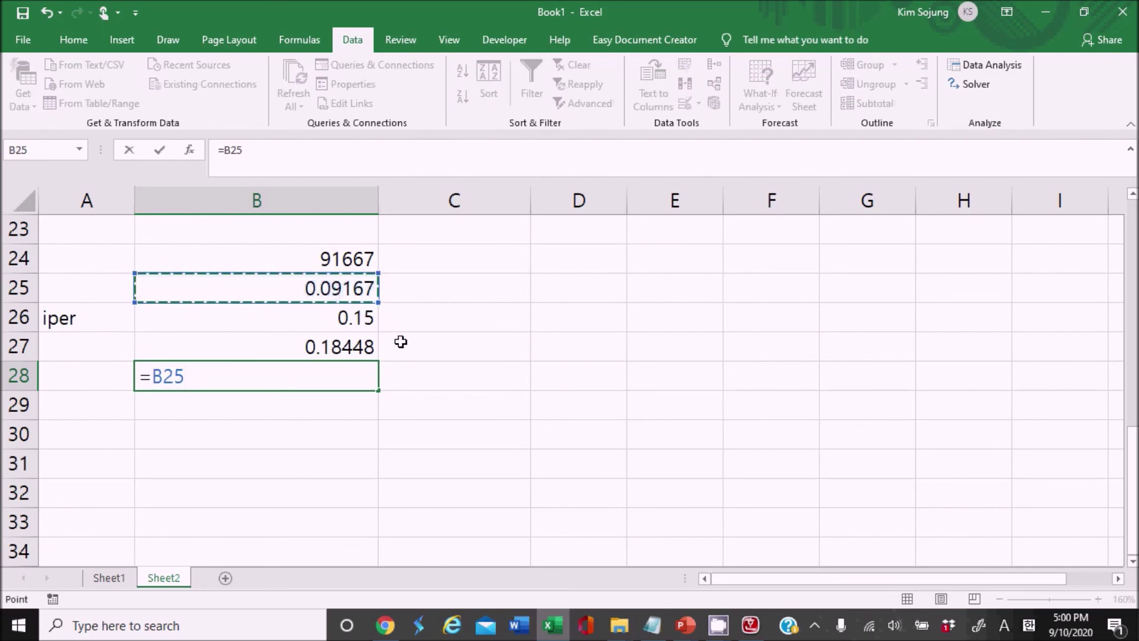
text(-)
click(364, 347)
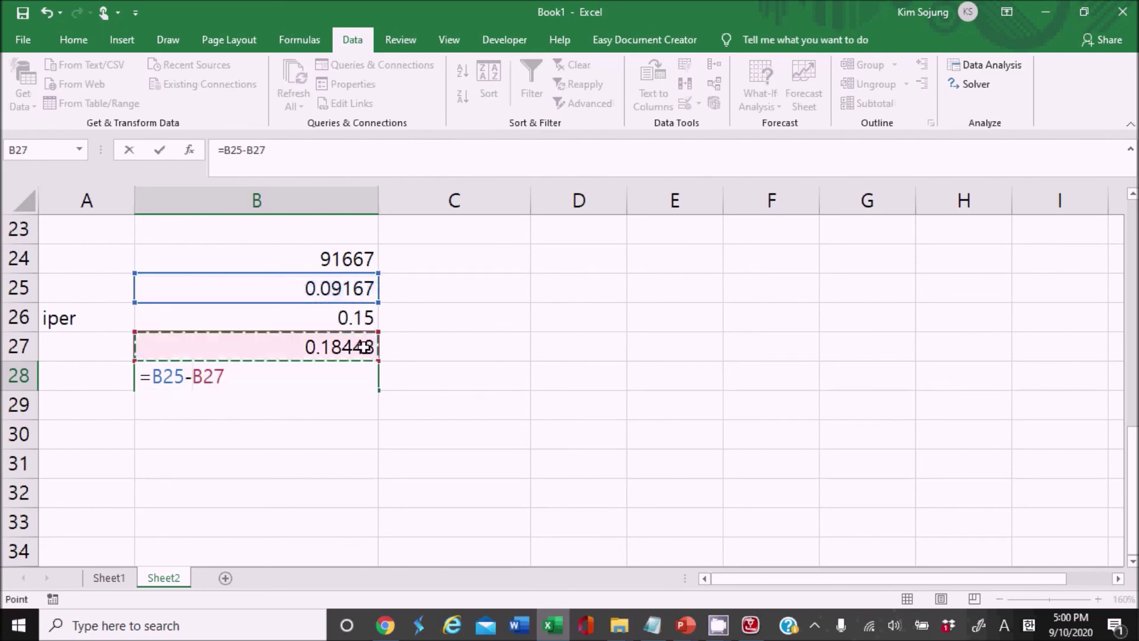
key(Return)
Try an interest rate of 0.015 in cell B26.
click(361, 319)
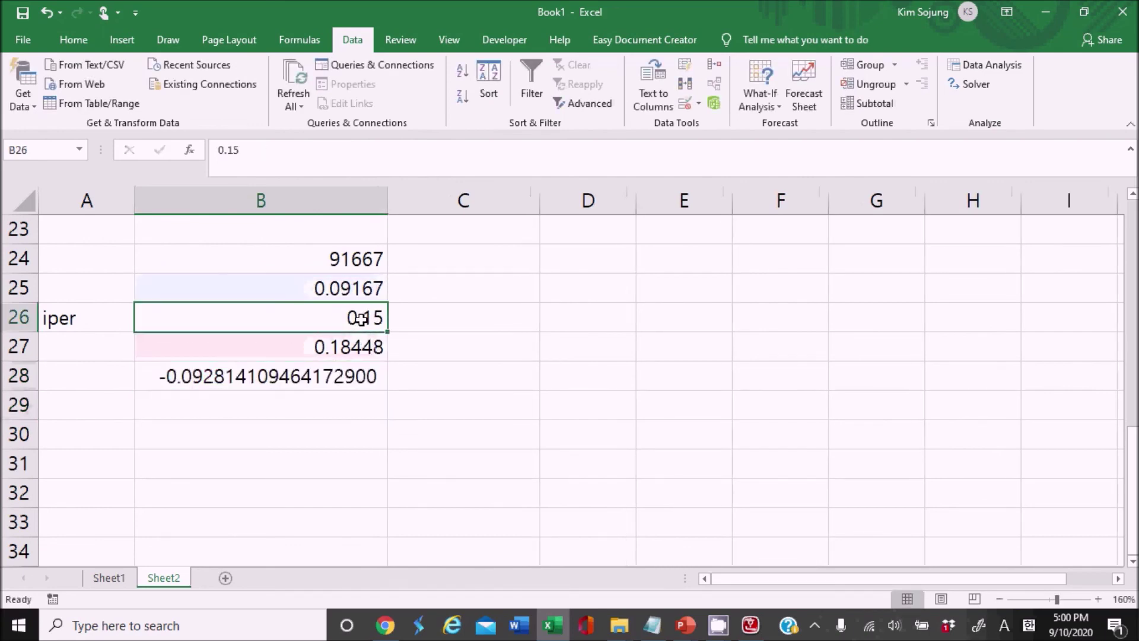
text(0.)
text(015)
key(BackSpace)
text(15)
key(Return)
Try a rate of 1 in cell B26, and replace it with 2 as the starting guess.
key(Up)
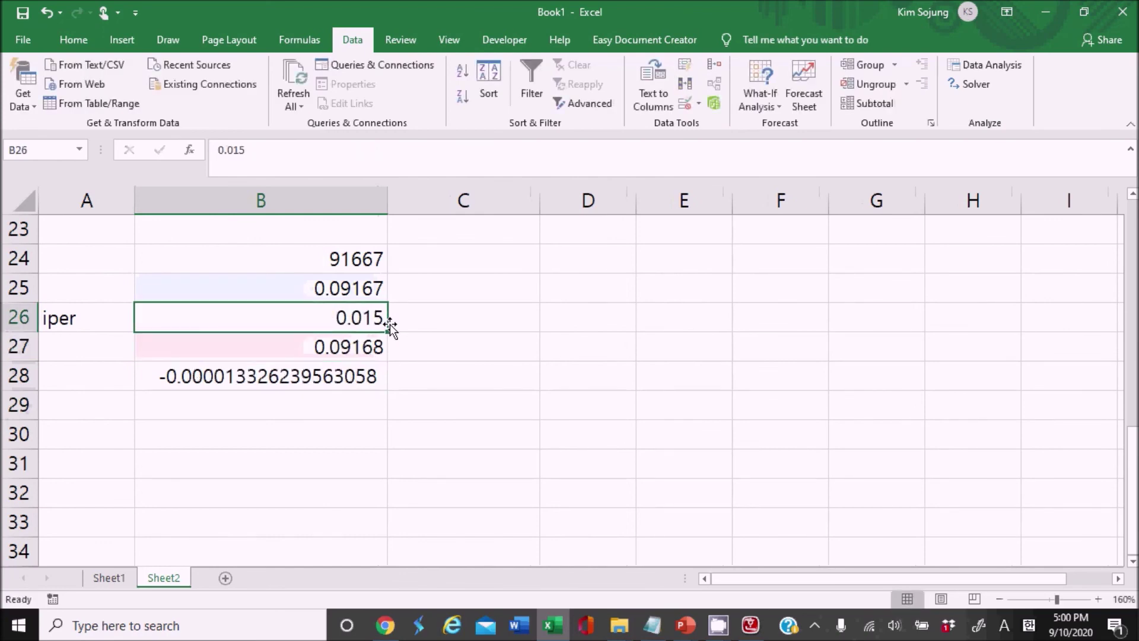
text(1)
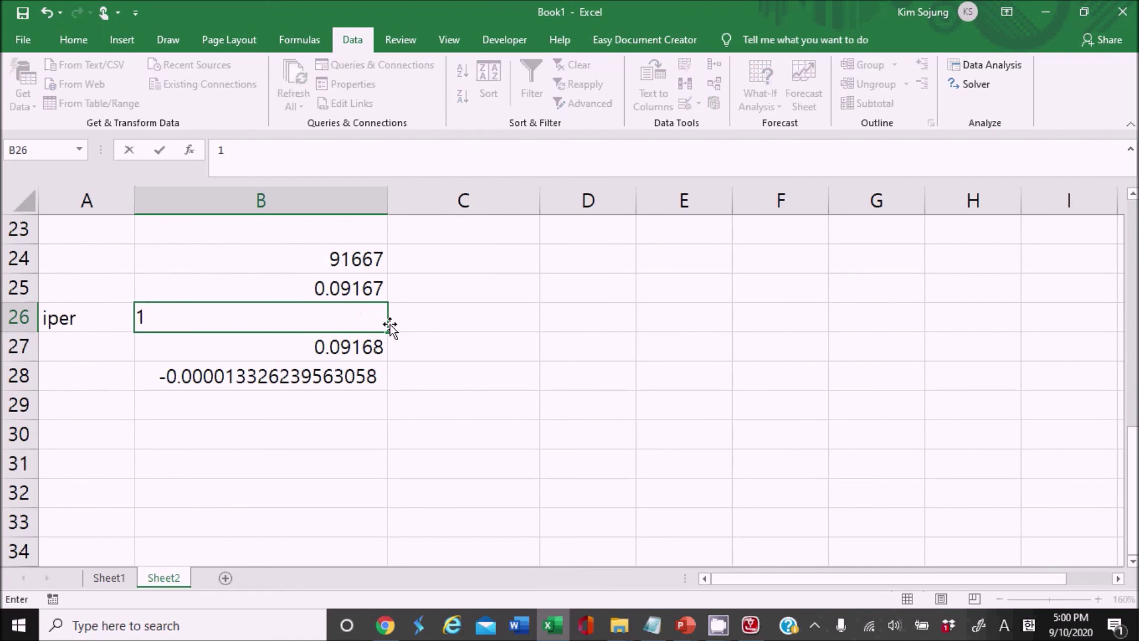
key(Return)
key(Up)
text(2)
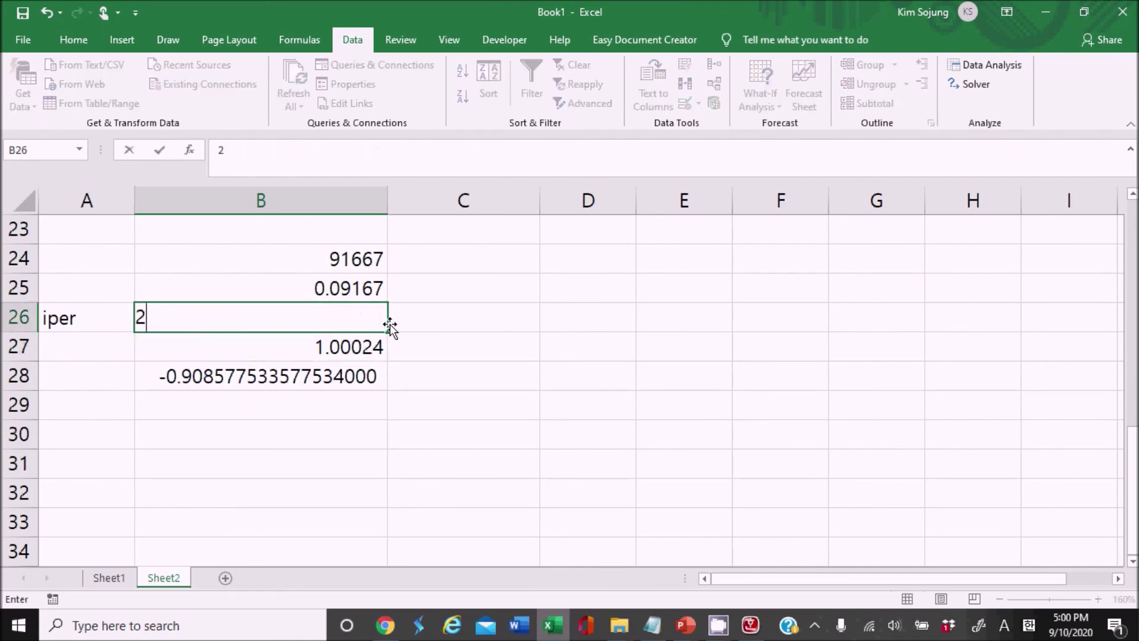
key(Return)
key(Up)
key(Down)
key(Up)
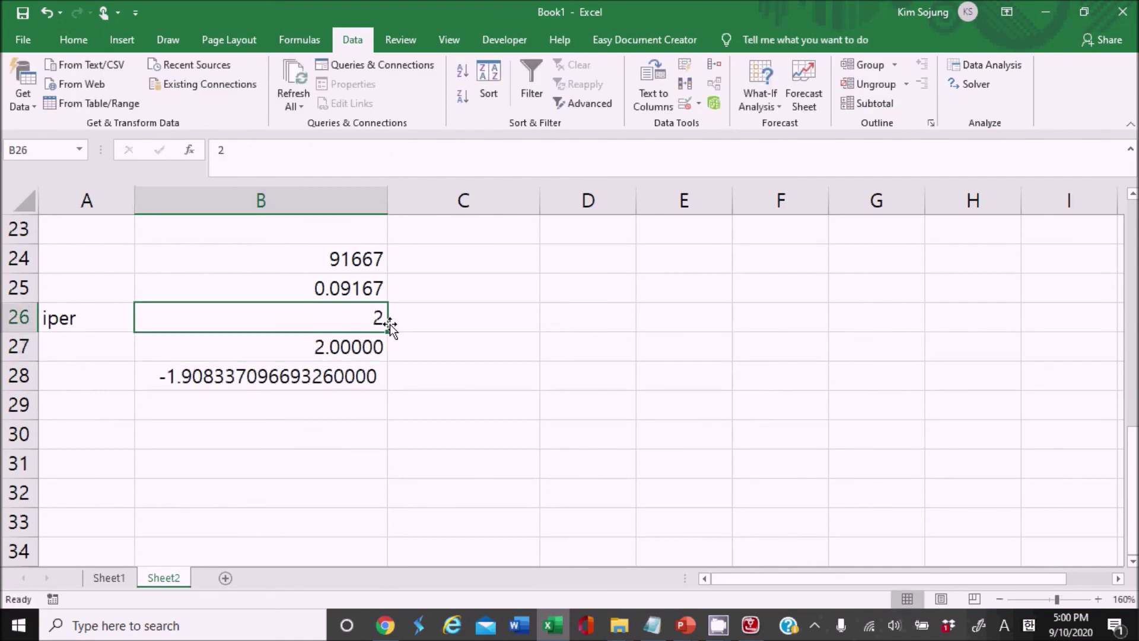
key(Down)
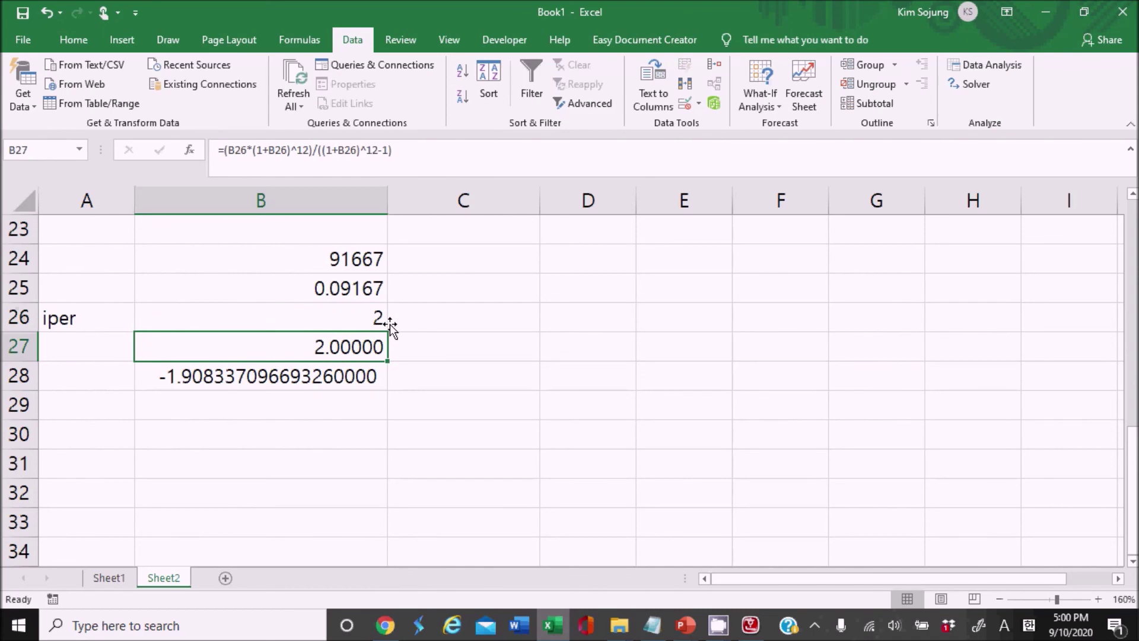
key(Up)
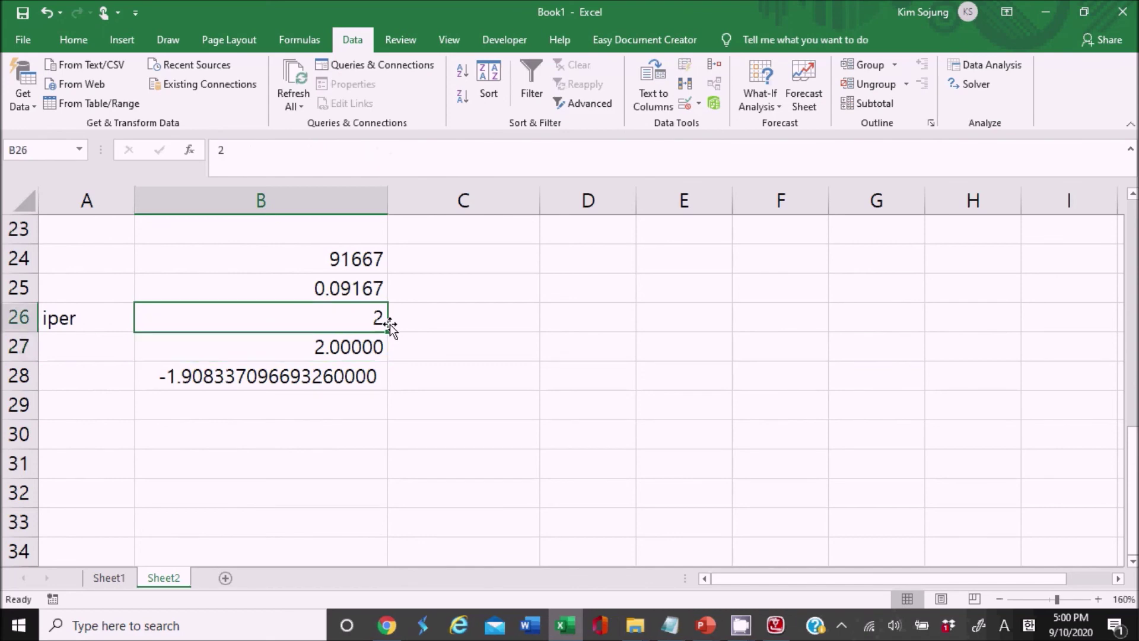
Run Goal Seek to bring cell B28 to the value 0 by changing cell B26, and keep the solution.
click(762, 100)
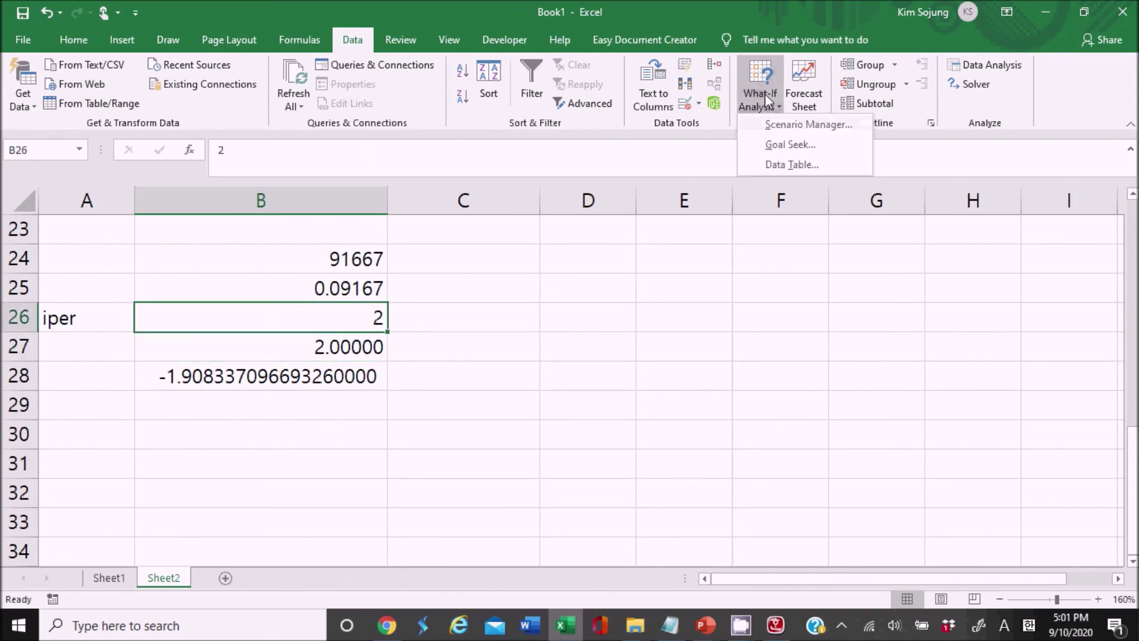
click(786, 146)
drag(595, 273, 452, 304)
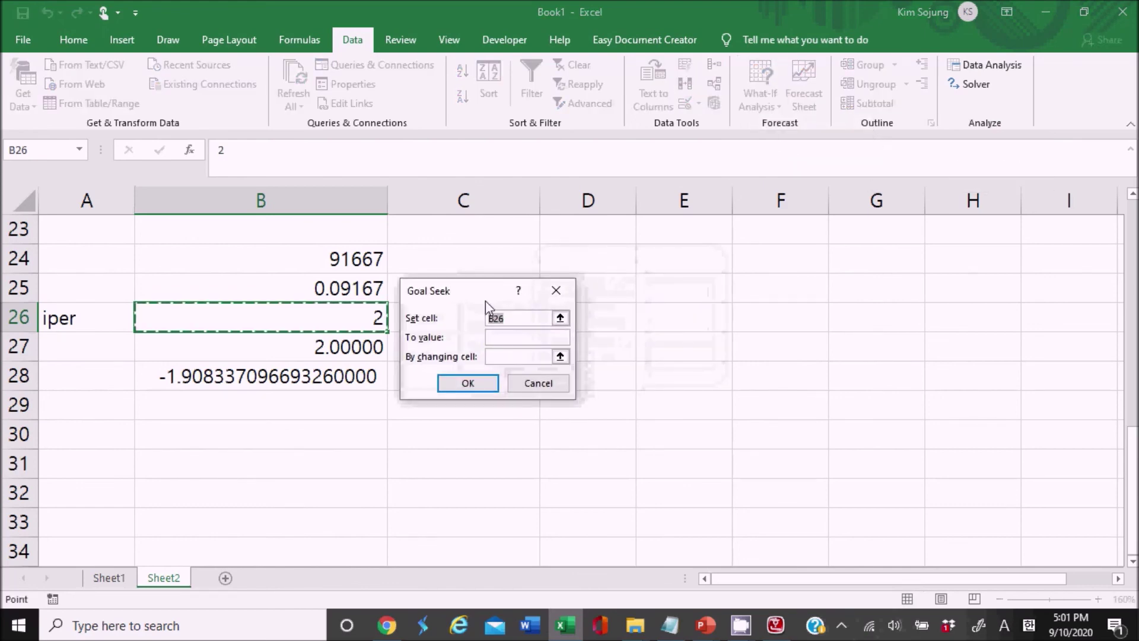
click(560, 318)
click(331, 375)
click(564, 312)
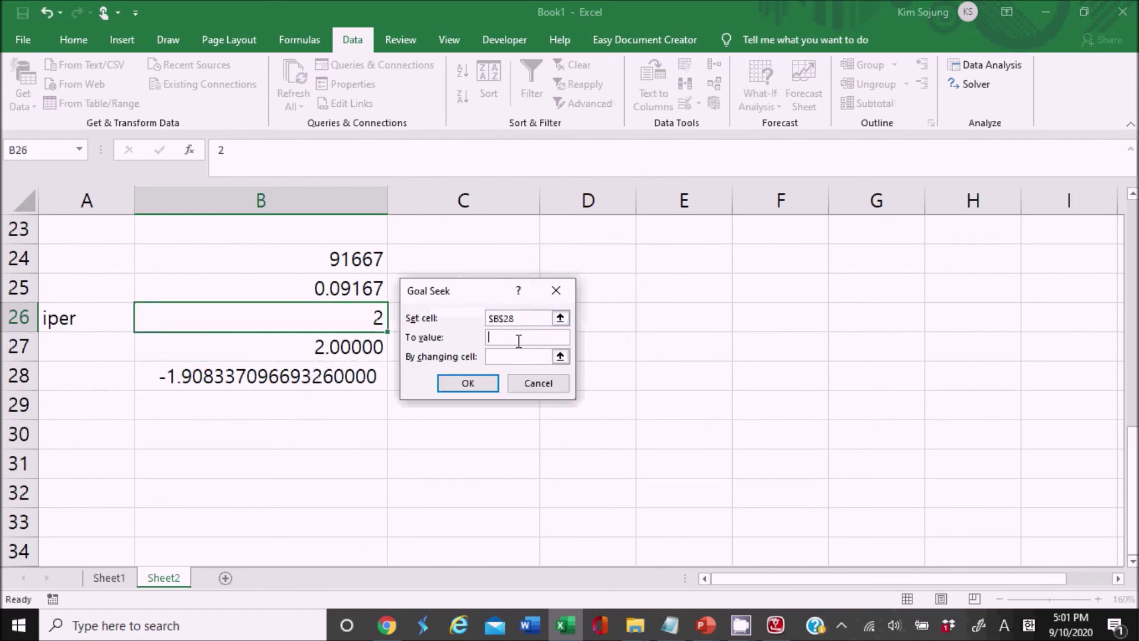
text(0)
click(561, 357)
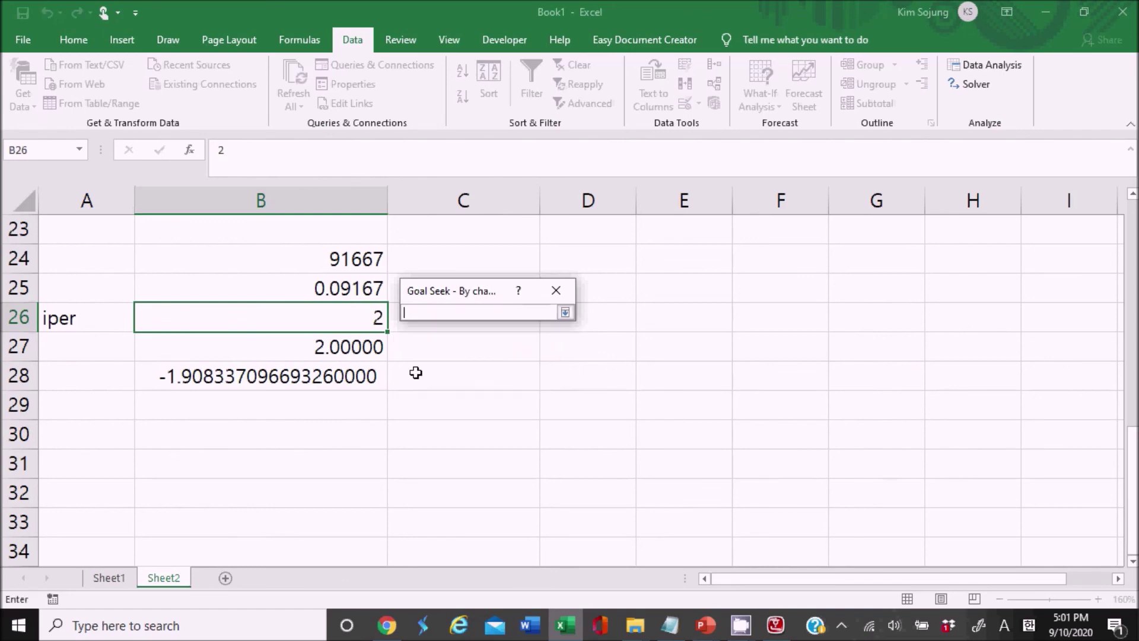
click(335, 320)
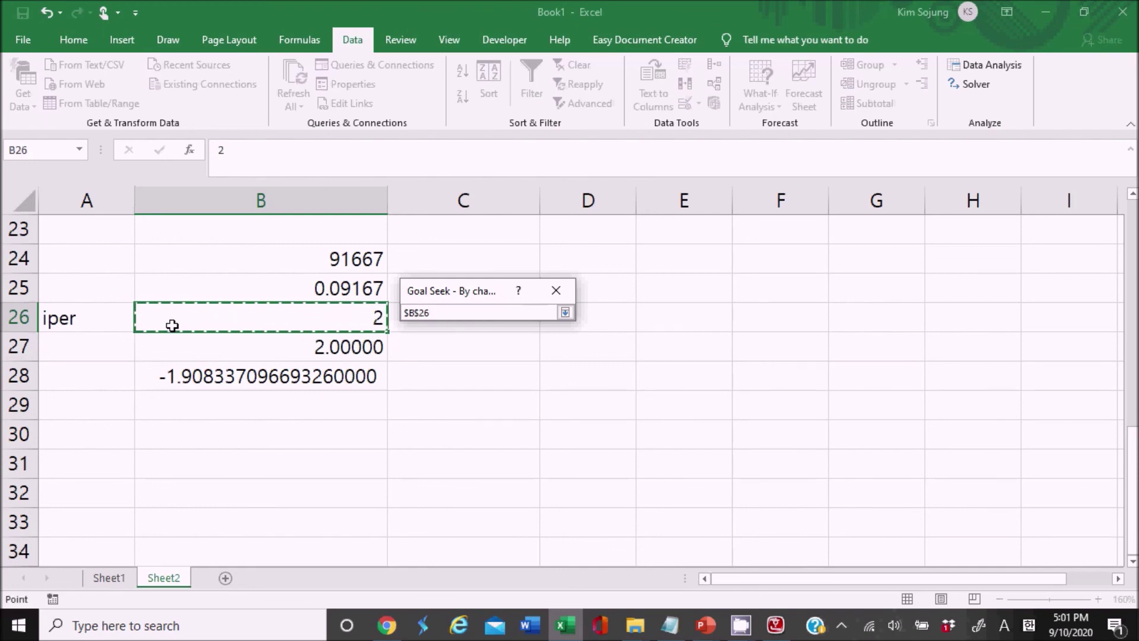
click(565, 313)
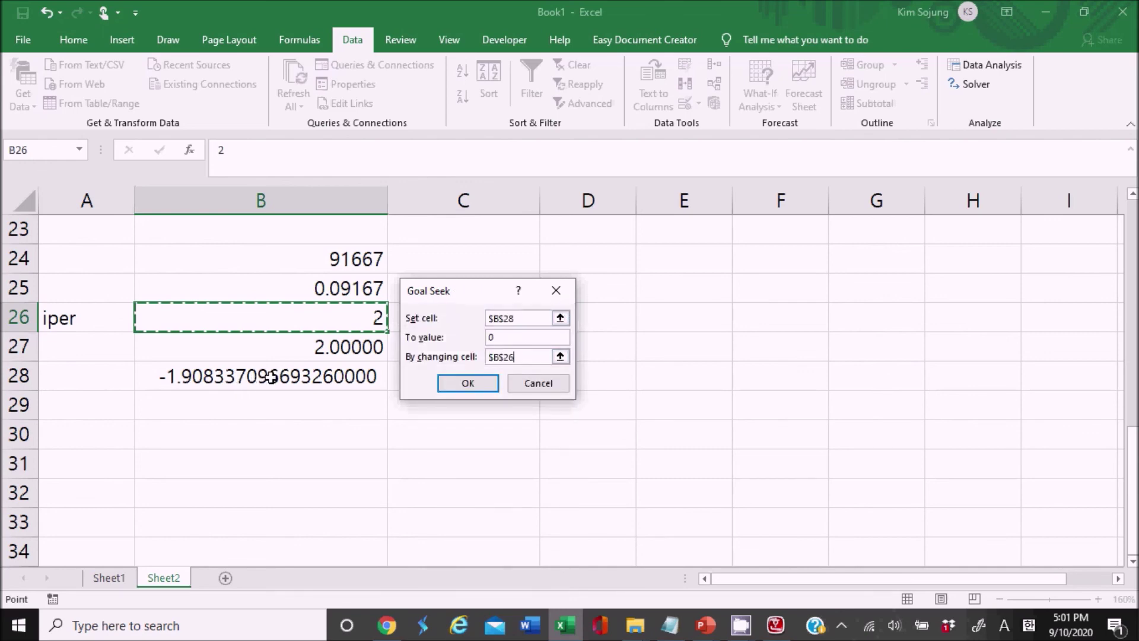
click(468, 384)
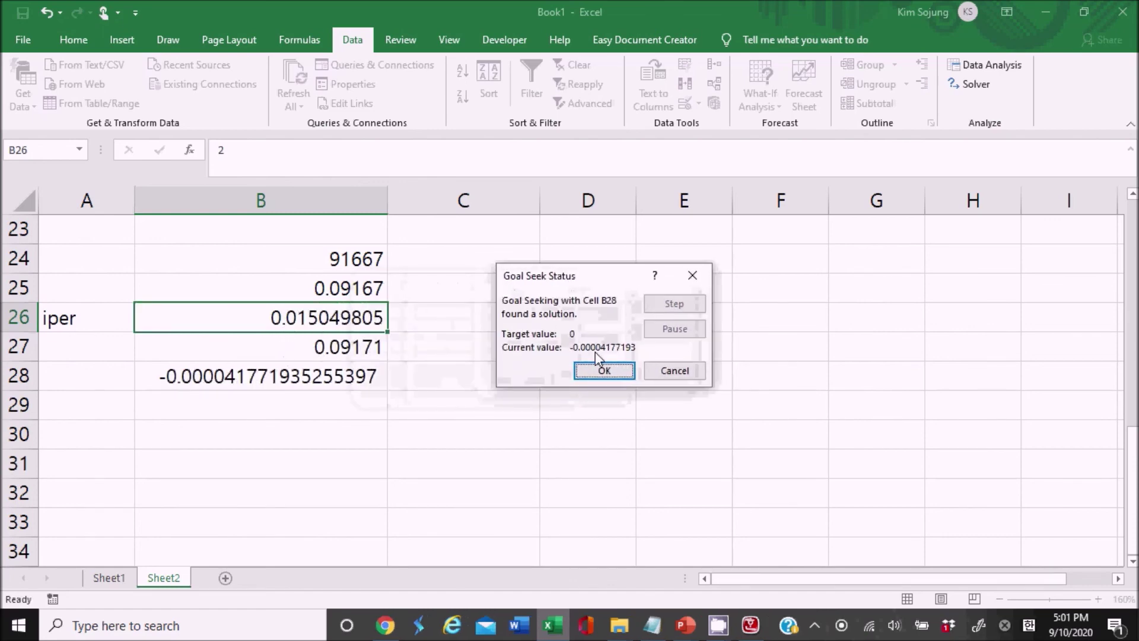
click(604, 371)
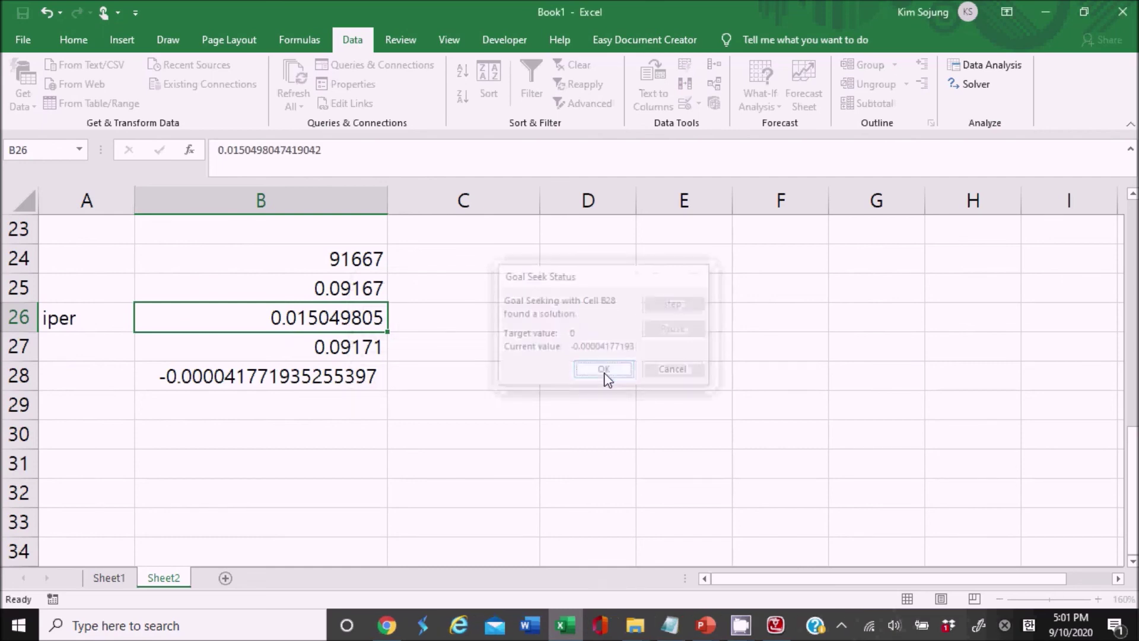
Reduce the displayed precision of the interest rate in cell B26 to three decimal places.
click(408, 396)
click(315, 321)
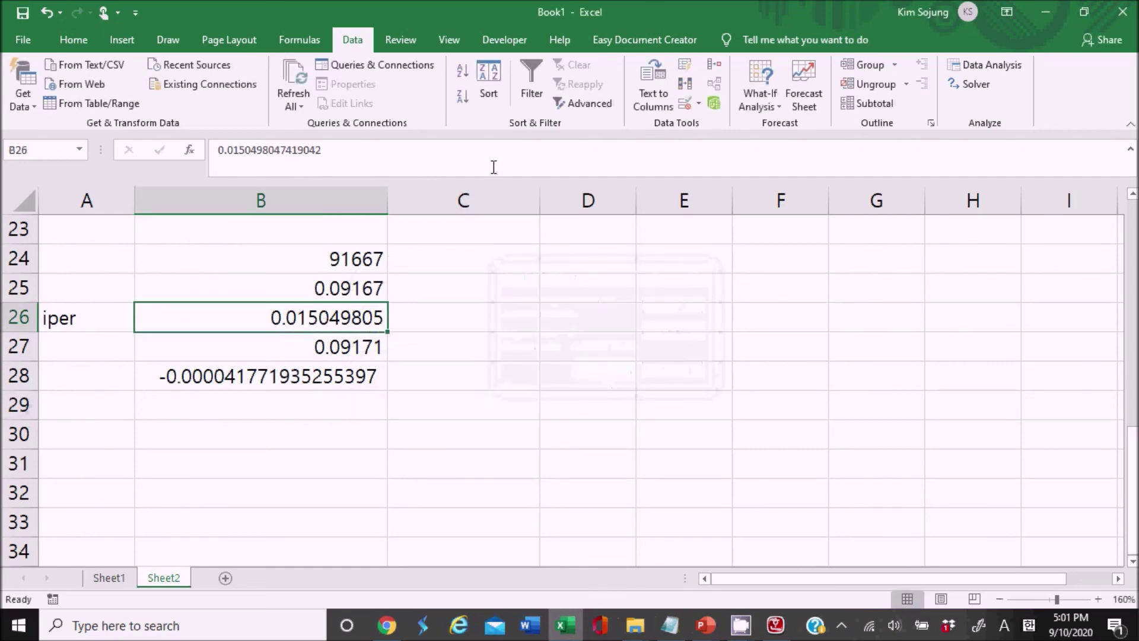
click(74, 40)
click(606, 97)
click(606, 97)
click(626, 99)
click(625, 100)
click(625, 101)
click(625, 101)
click(626, 101)
click(625, 102)
click(625, 102)
click(625, 102)
click(461, 359)
Examine the payment ratio, solved interest rate, capital recovery factor and difference in cells B25 to B28.
click(356, 317)
click(356, 284)
click(361, 341)
click(384, 403)
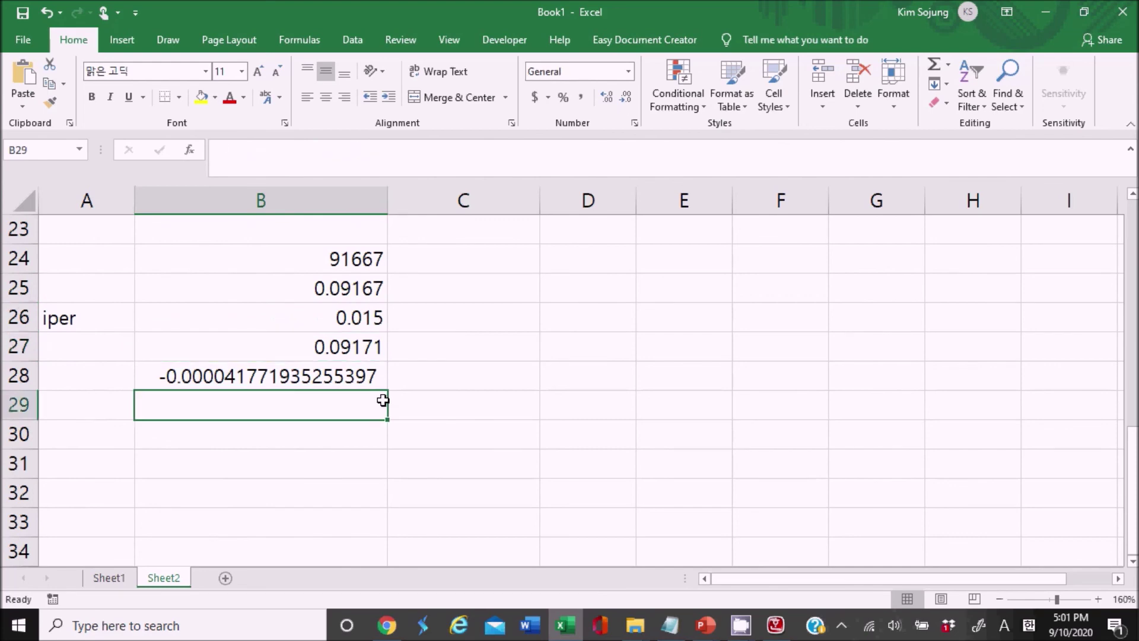
click(375, 377)
click(361, 330)
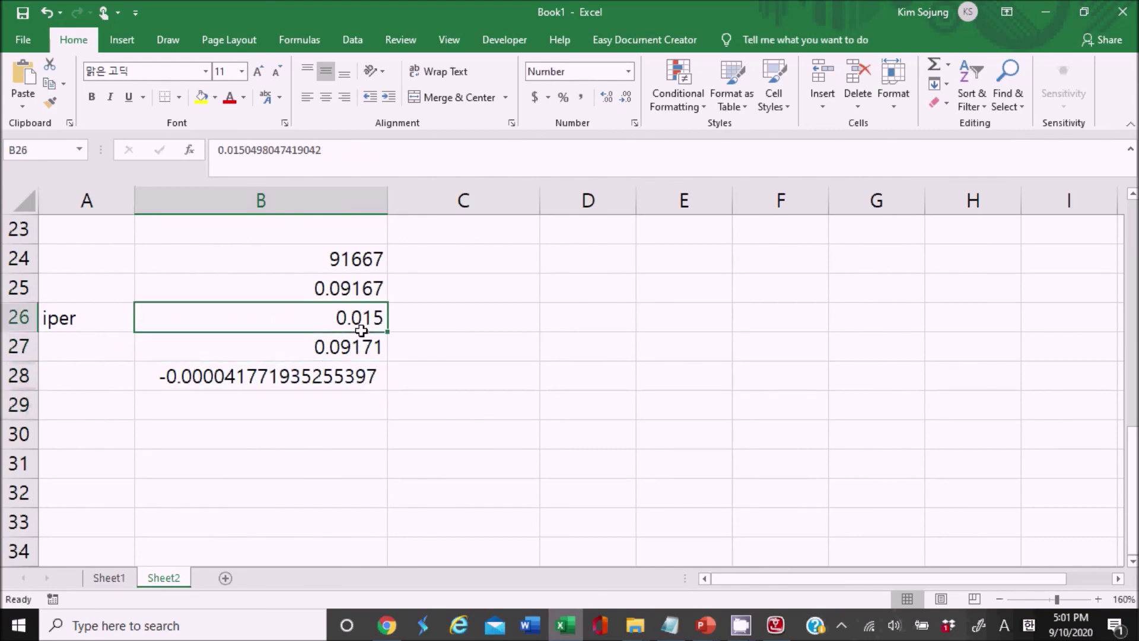
click(342, 411)
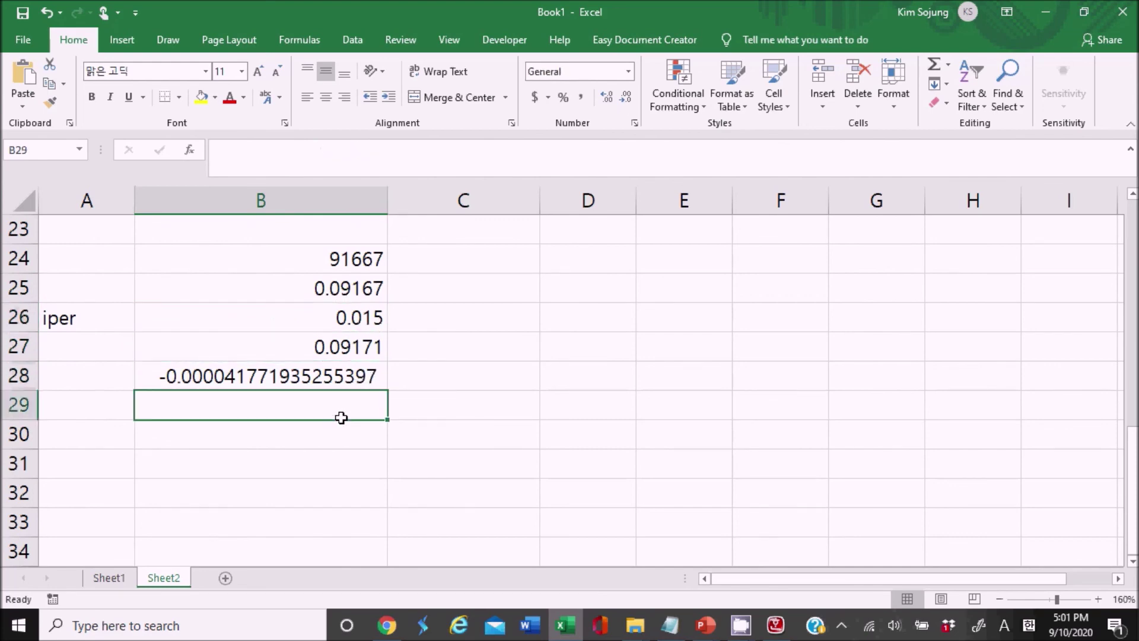
click(334, 434)
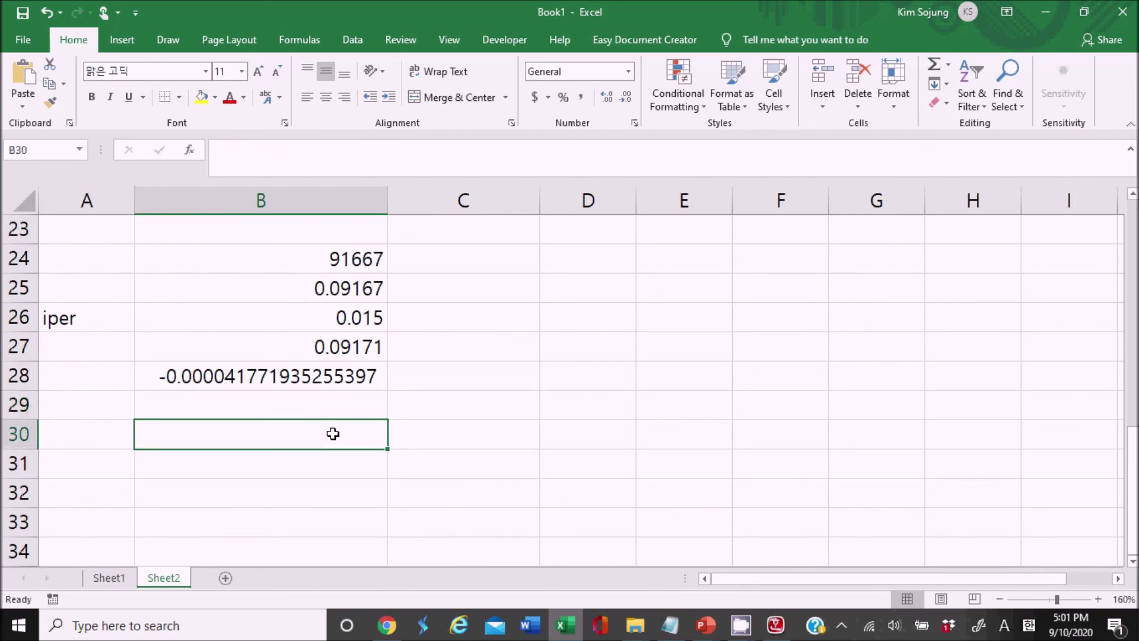
Clear the difference formula from cell B28.
click(350, 384)
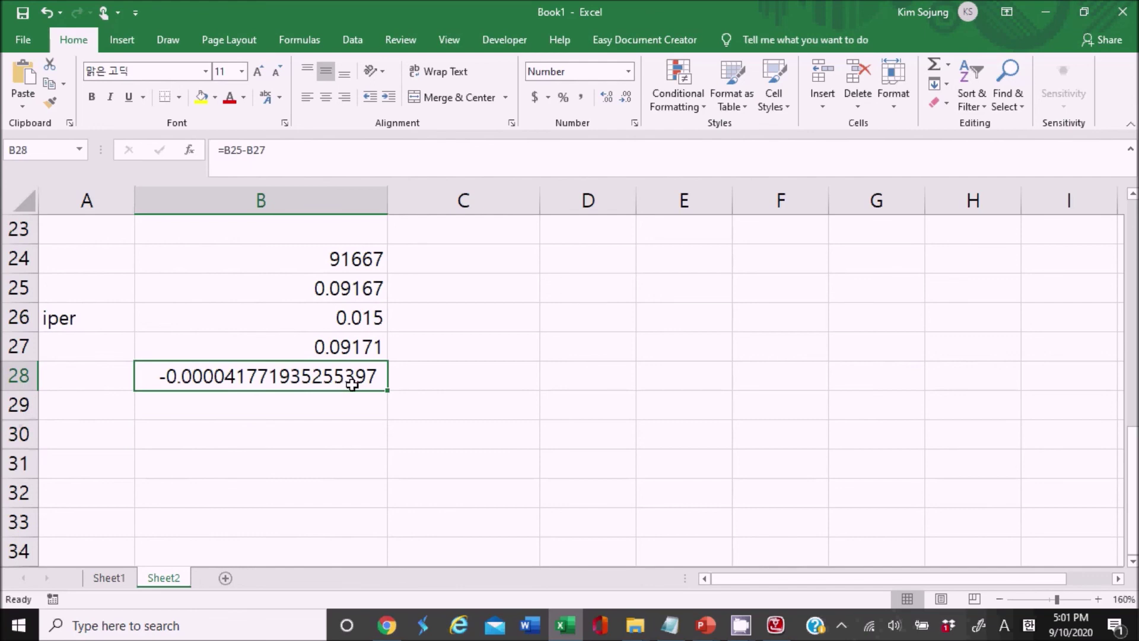
key(Delete)
click(356, 435)
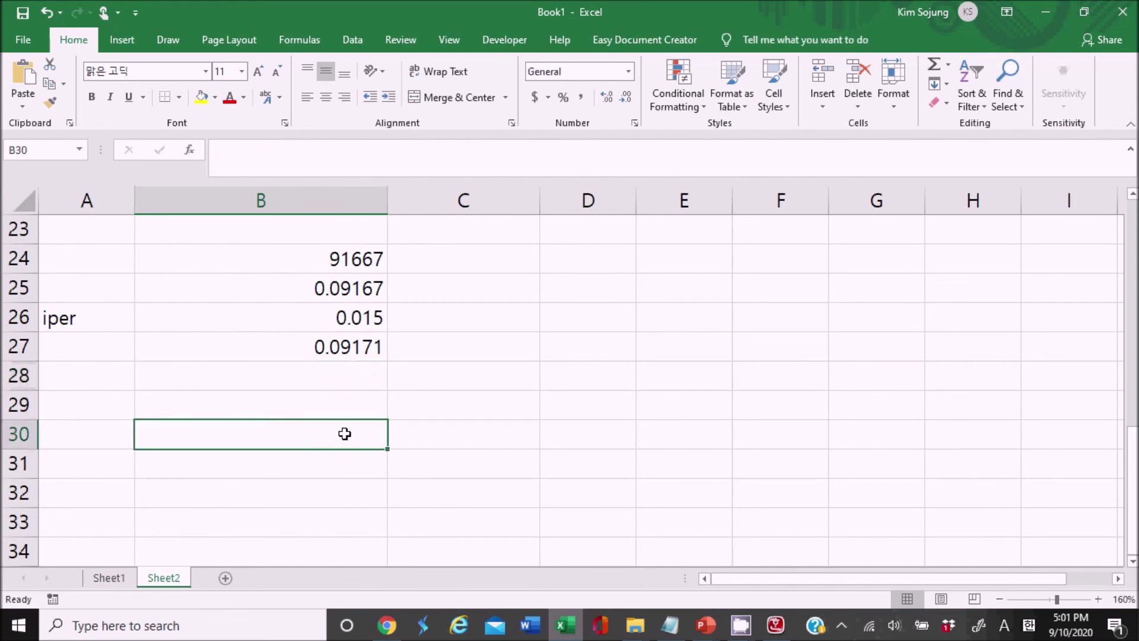
Enter the formula =B26*12 in cell B29 to convert the monthly rate to a nominal annual rate.
click(345, 410)
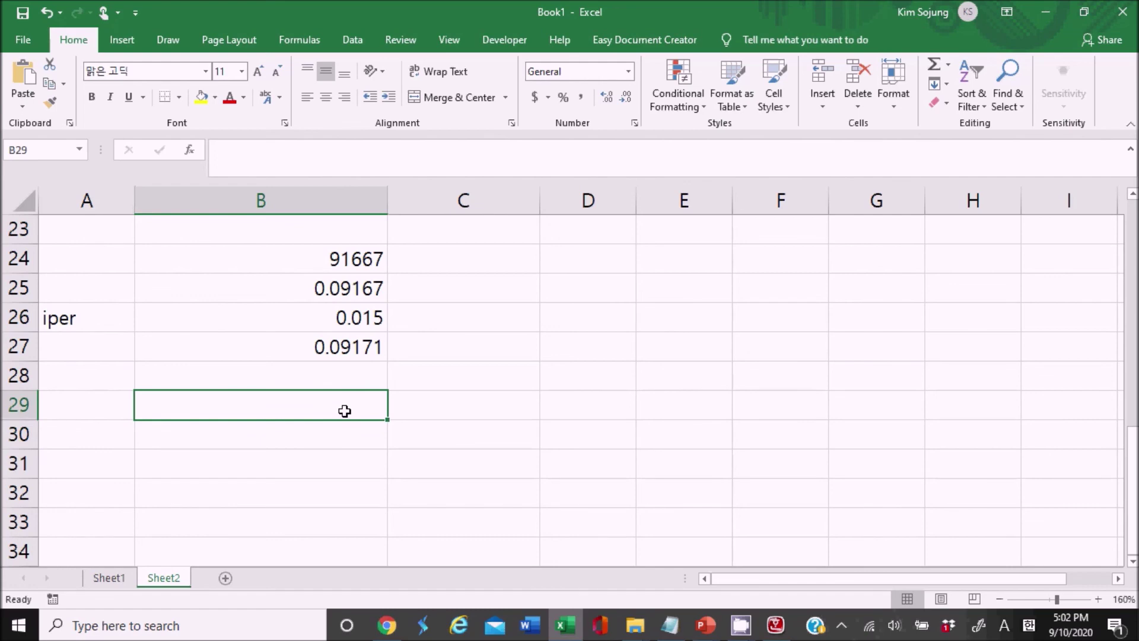
text(=)
click(323, 323)
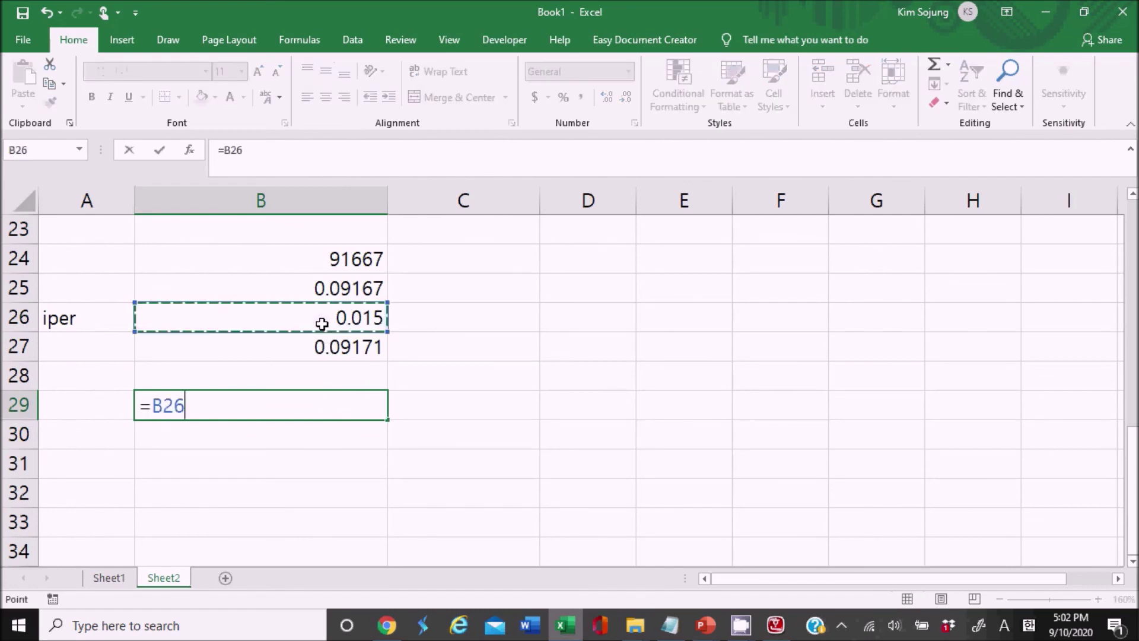
text(*12)
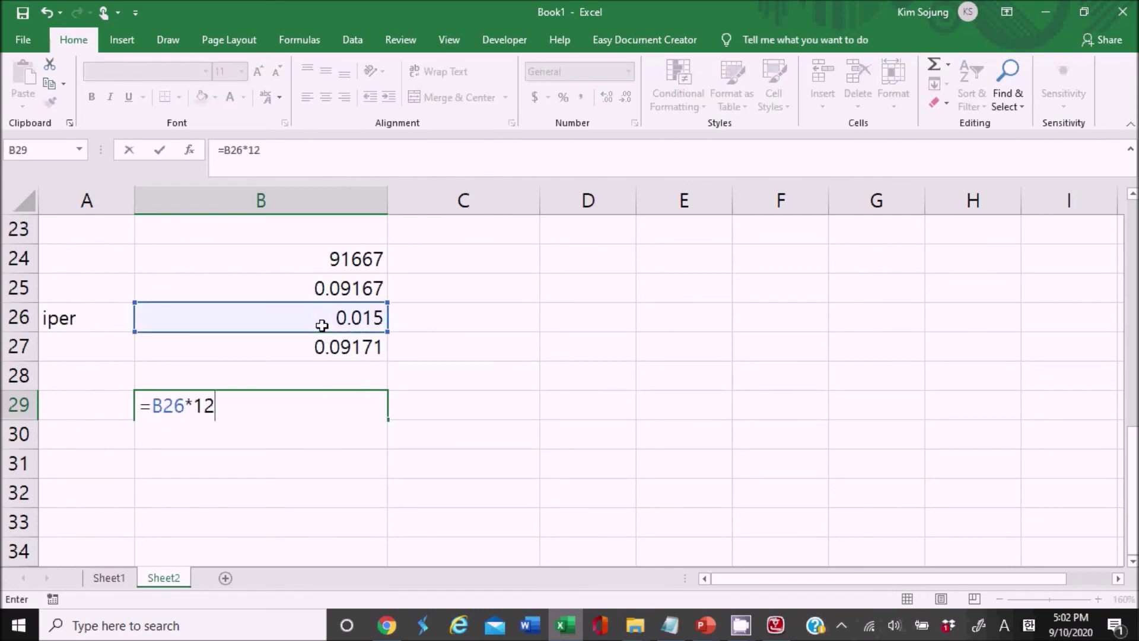
key(Return)
Reduce the displayed precision of the nominal annual rate in cell B29 to two decimal places.
click(330, 399)
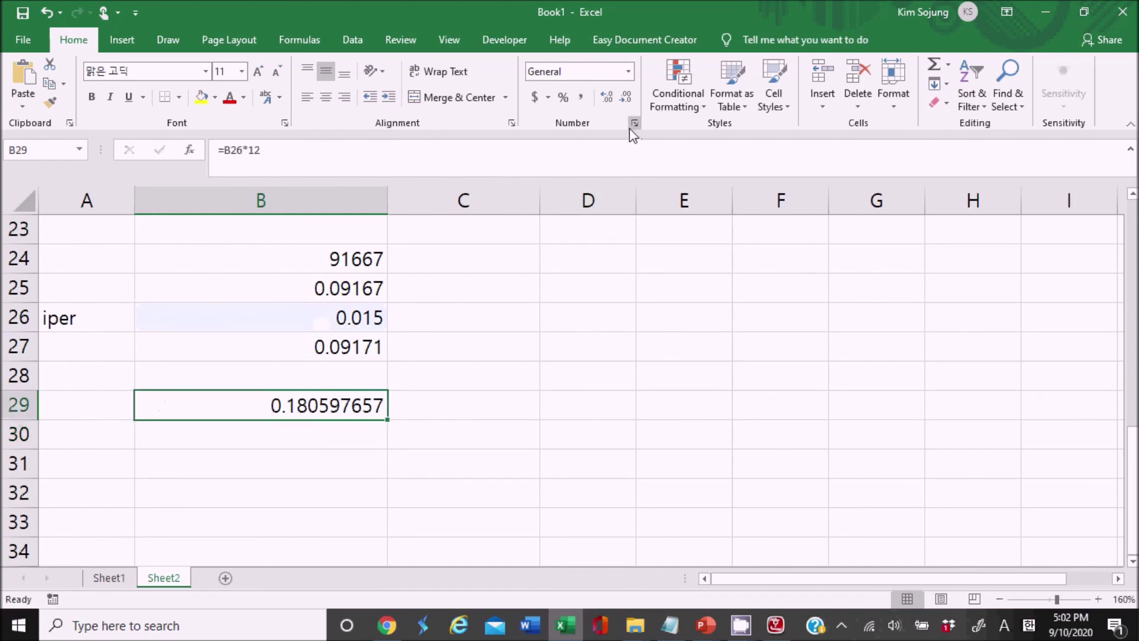
click(626, 97)
click(626, 99)
click(626, 100)
click(627, 99)
click(626, 99)
click(626, 100)
click(626, 99)
click(324, 439)
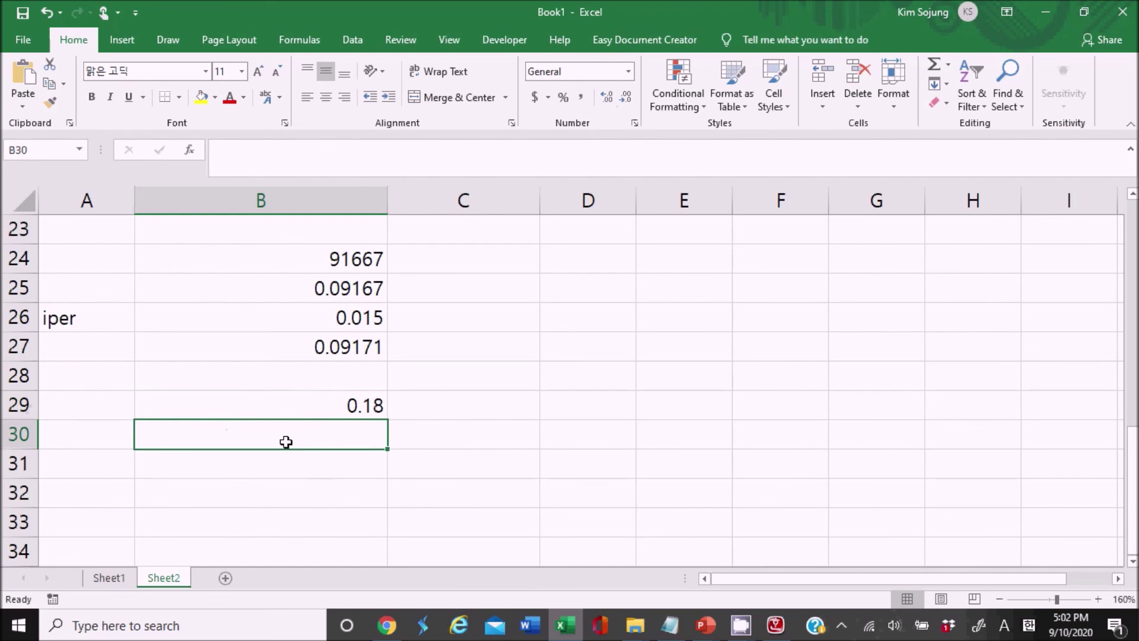
Label cell A29 as r and cell A30 as ie.
click(80, 407)
text(r)
key(Return)
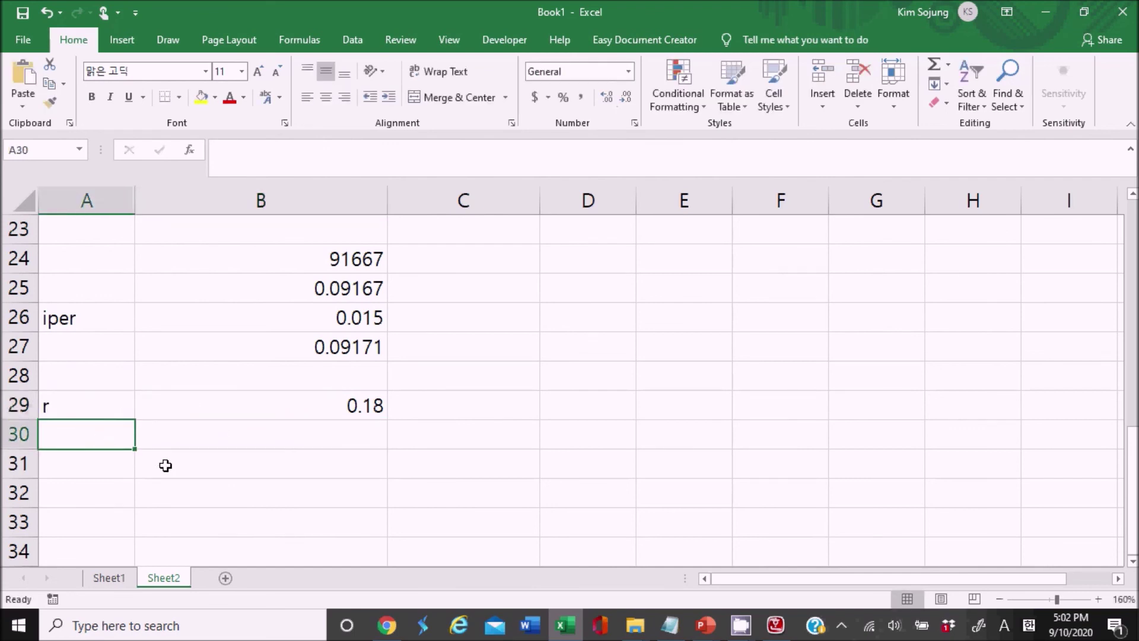
text(ie)
key(Tab)
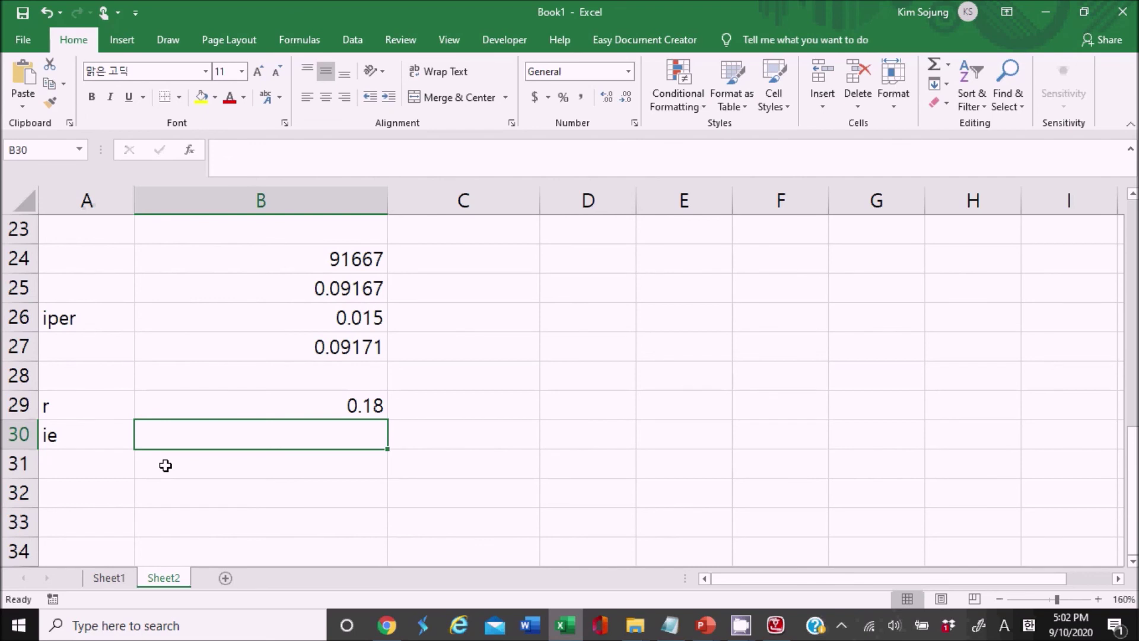
Enter the formula =(1+B29/12)^12-1 in cell B30 to compute the effective annual rate from the nominal rate.
text((1+)
click(225, 411)
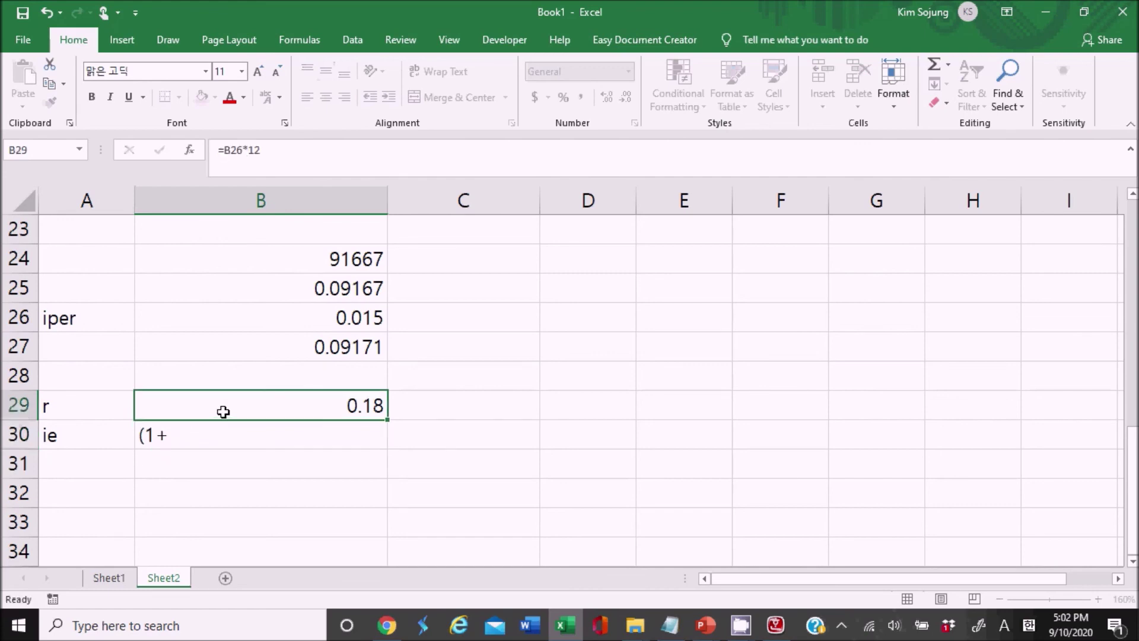
click(249, 433)
click(221, 149)
text(=)
key(End)
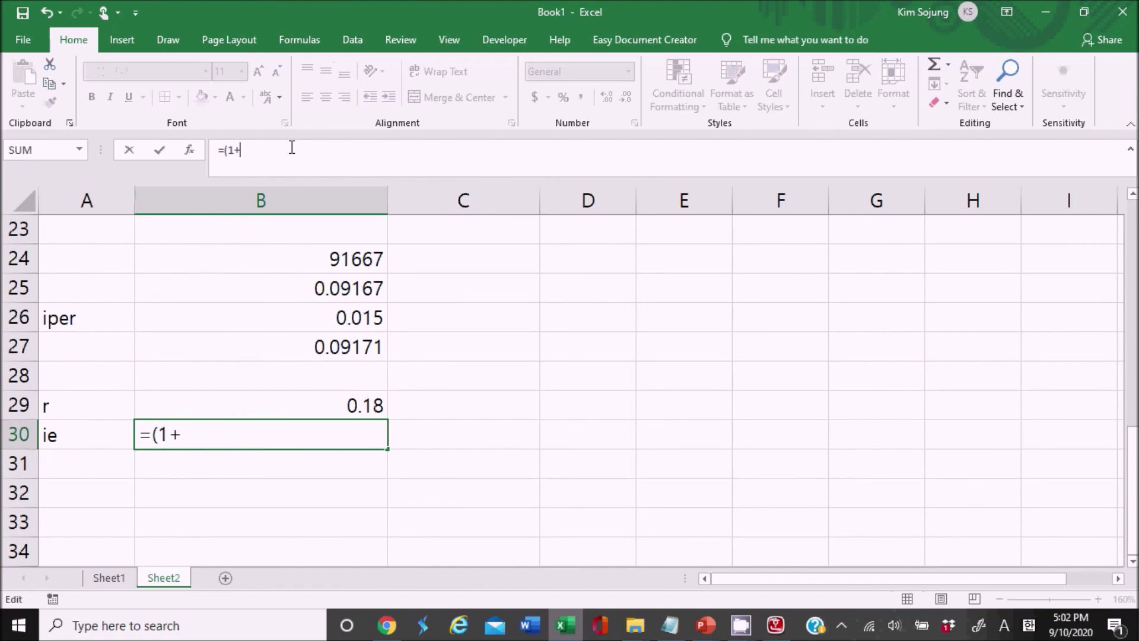
click(349, 396)
text(/12)
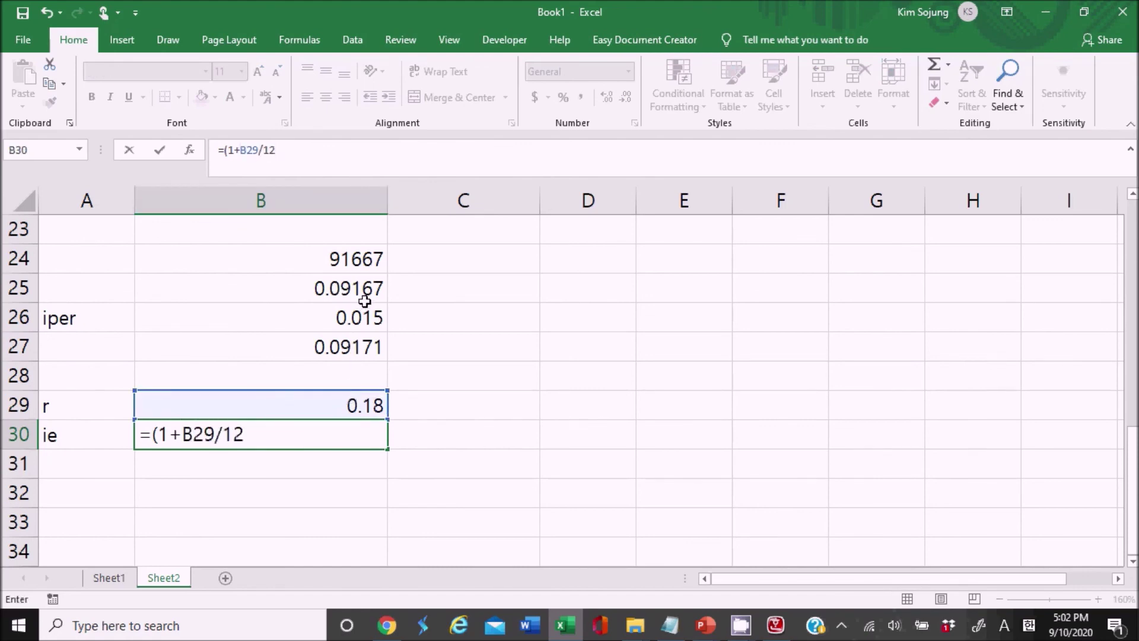
text()^12-1)
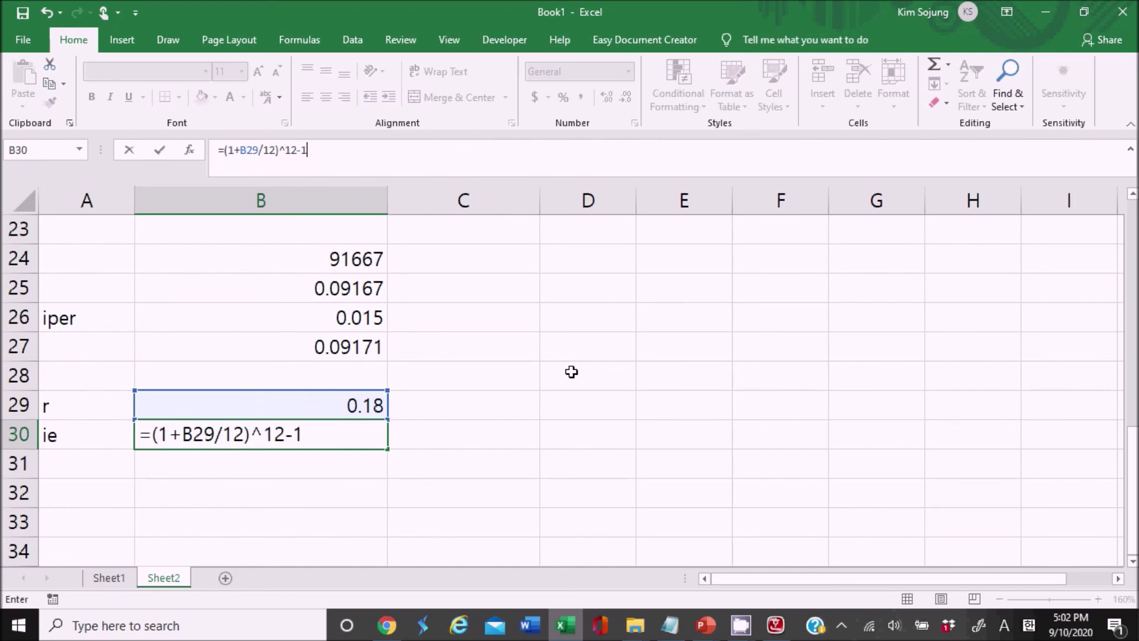
key(Return)
key(Up)
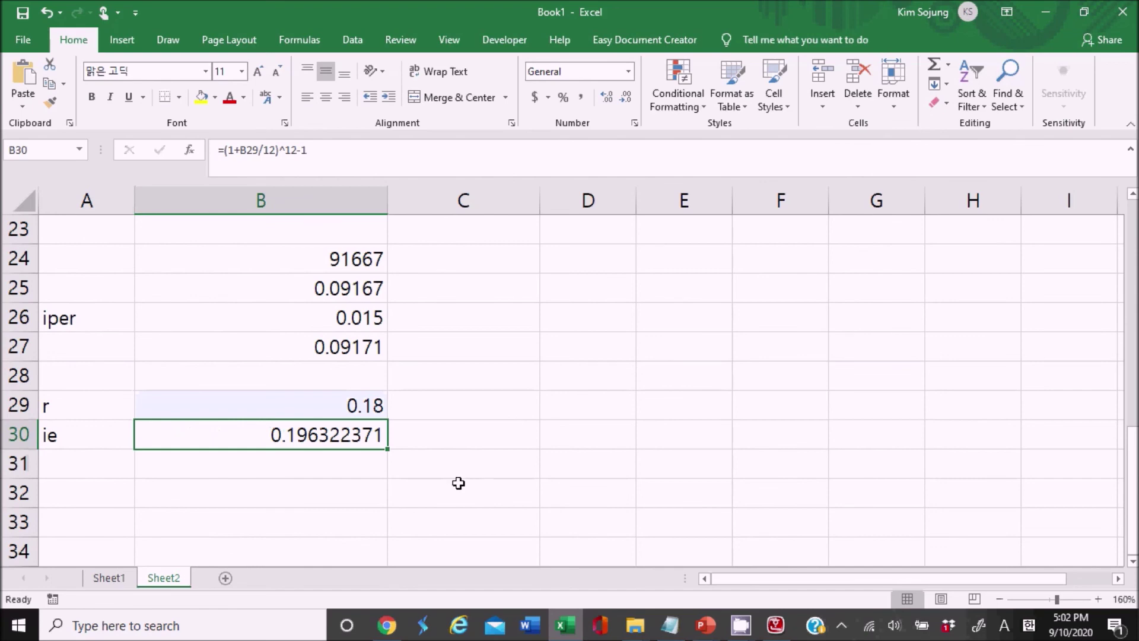
Format the rates in cells B26, B29 and B30 as percentages with two decimal places.
drag(353, 413, 352, 432)
ctrl+click(352, 318)
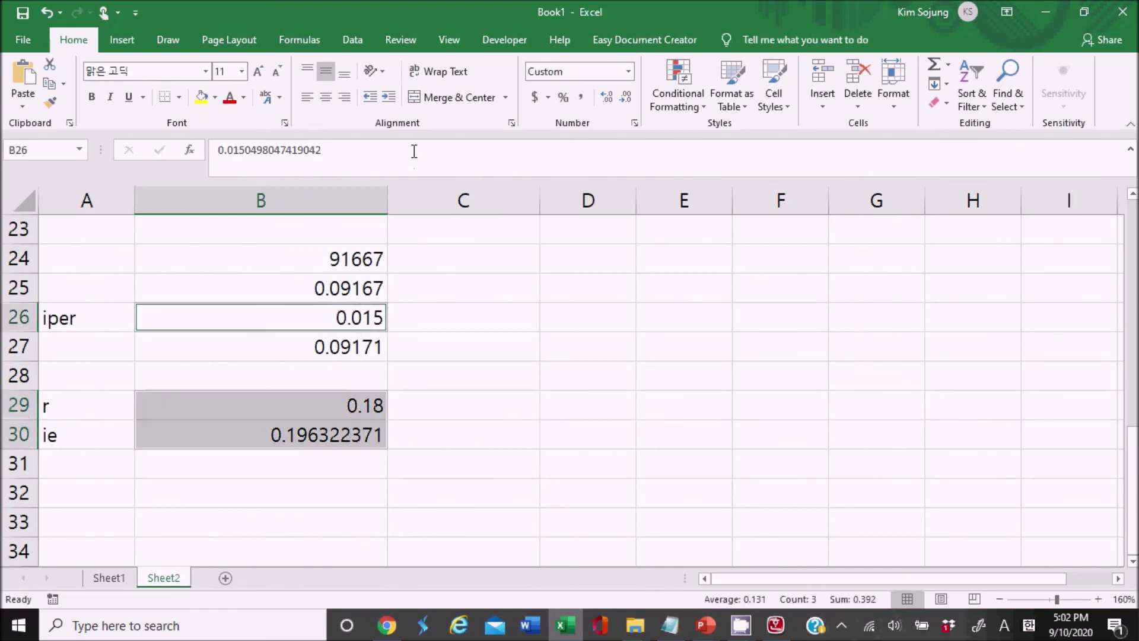
click(563, 99)
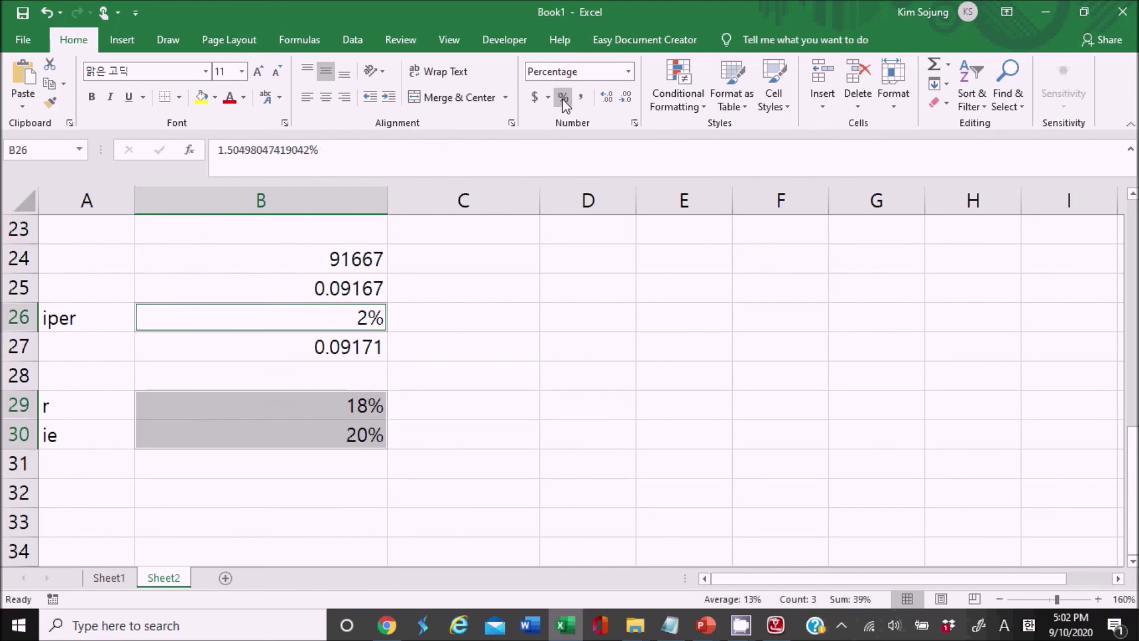
click(615, 98)
click(618, 98)
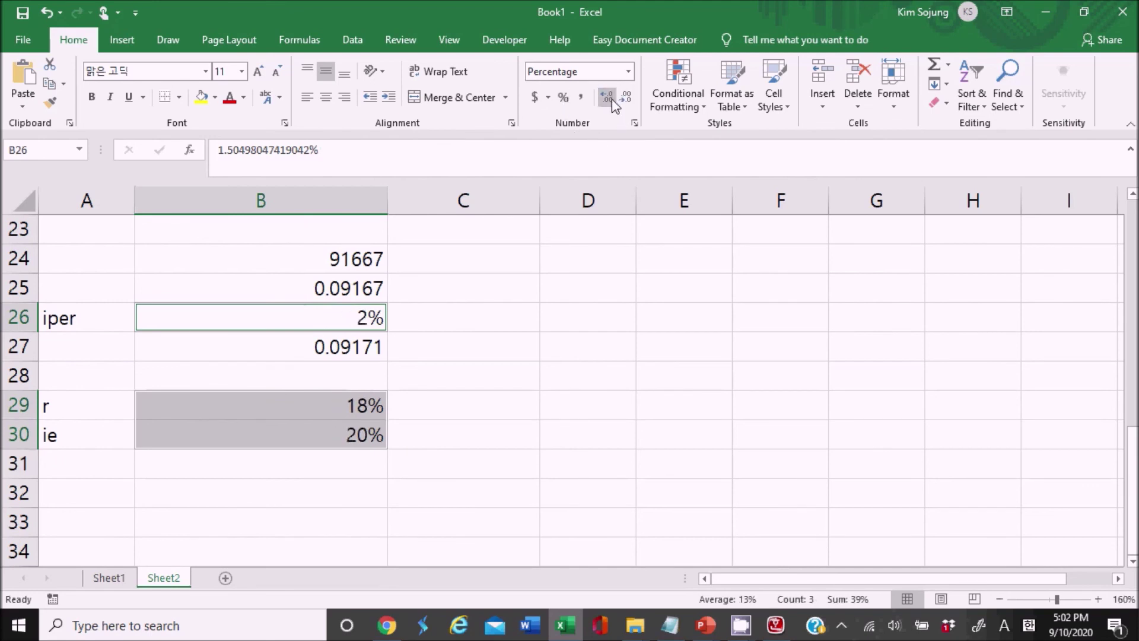
triple_click(613, 102)
click(626, 99)
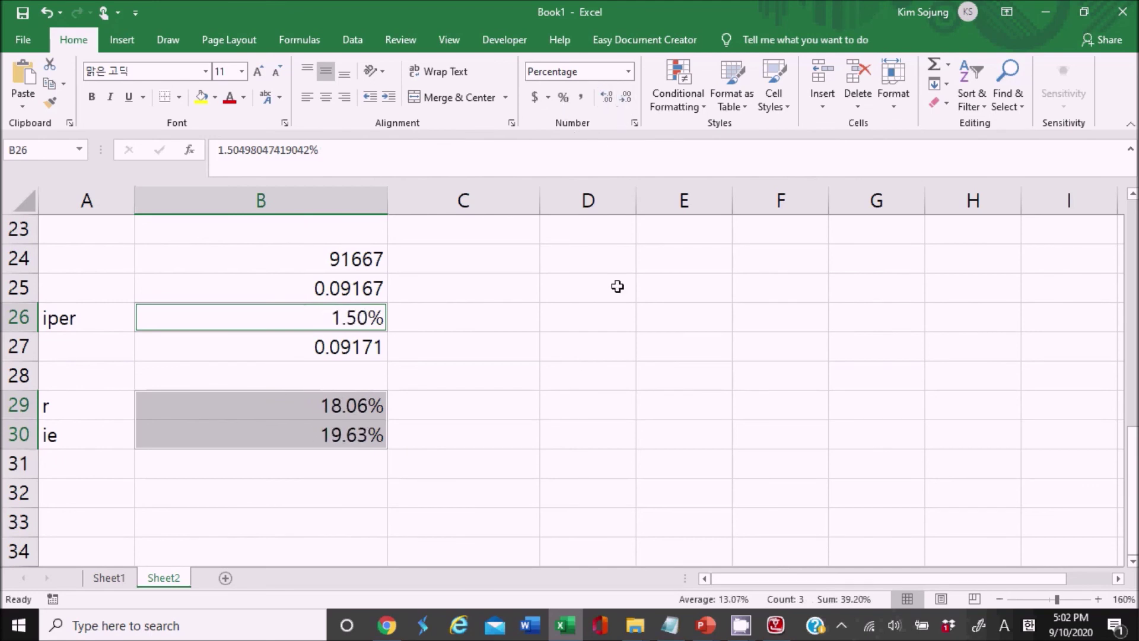
Review the monthly, nominal annual and effective annual rates in cells B26, B29 and B30.
click(517, 426)
click(338, 323)
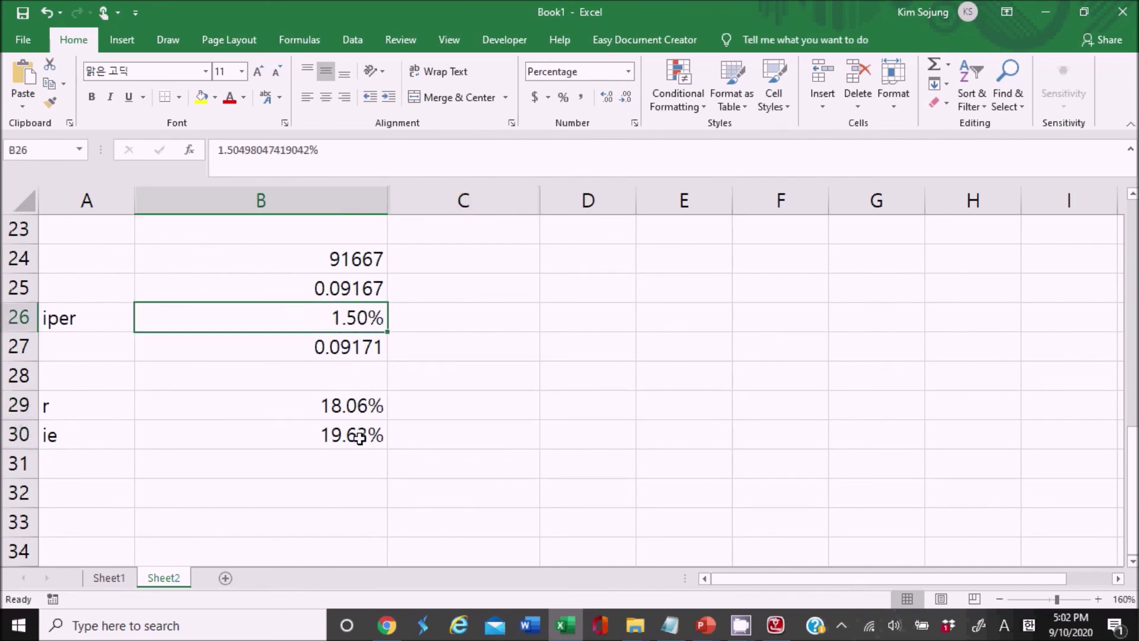
click(427, 427)
click(361, 320)
click(365, 410)
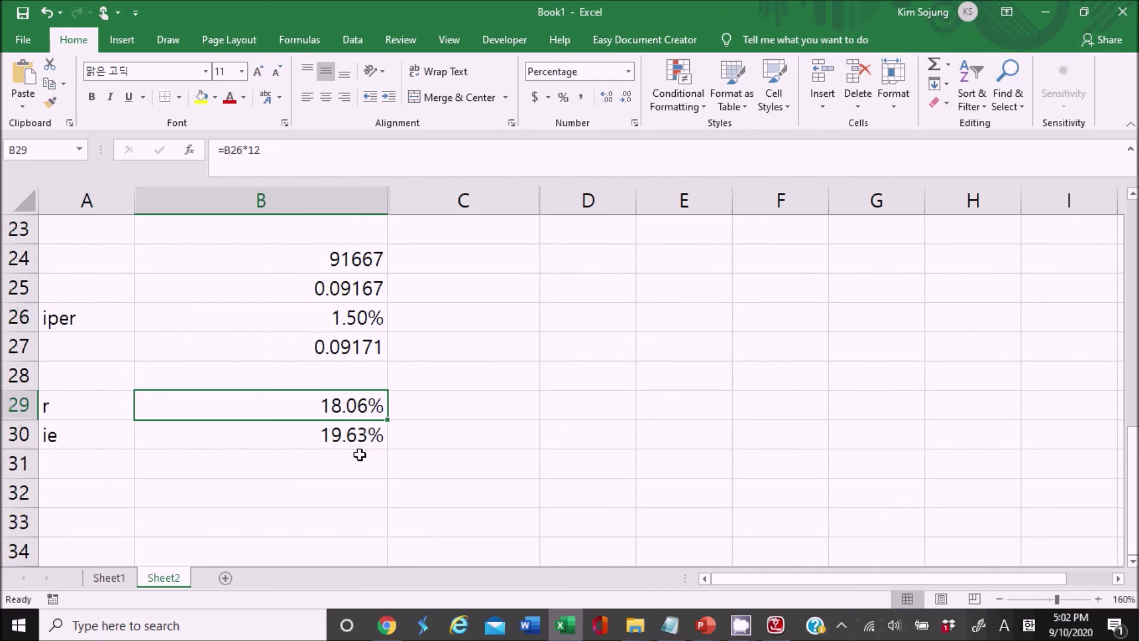
click(357, 443)
click(359, 322)
click(350, 415)
click(354, 433)
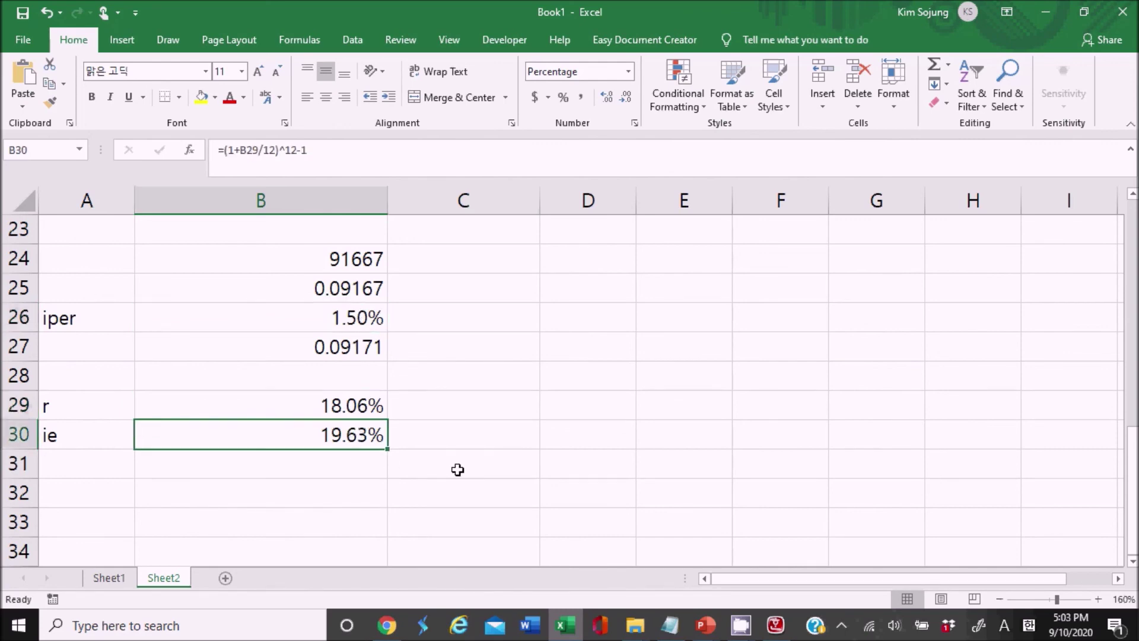
click(459, 468)
click(344, 436)
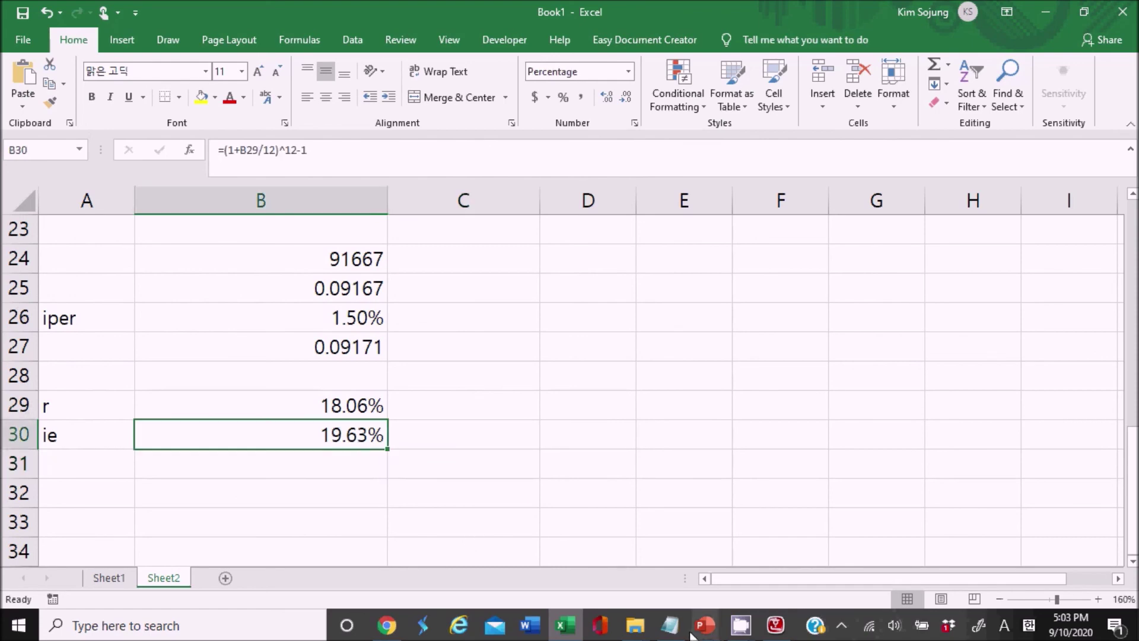
Switch to the PowerPoint slide show and view the add-on loan example on slide 84.
mouse_move(721, 636)
click(760, 599)
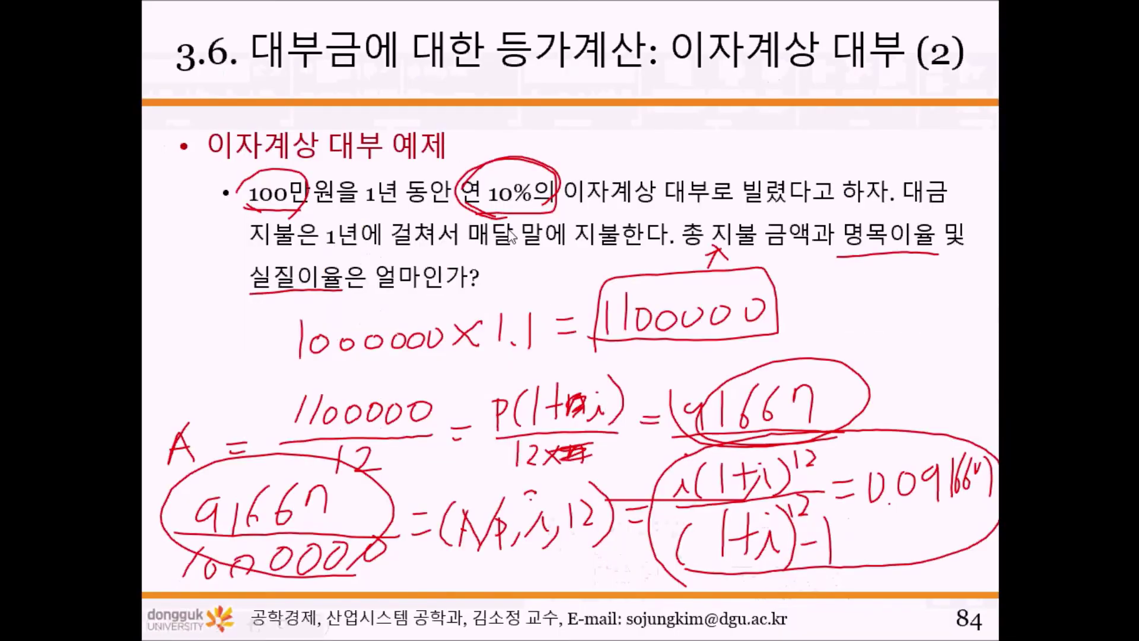
key(Right)
key(Left)
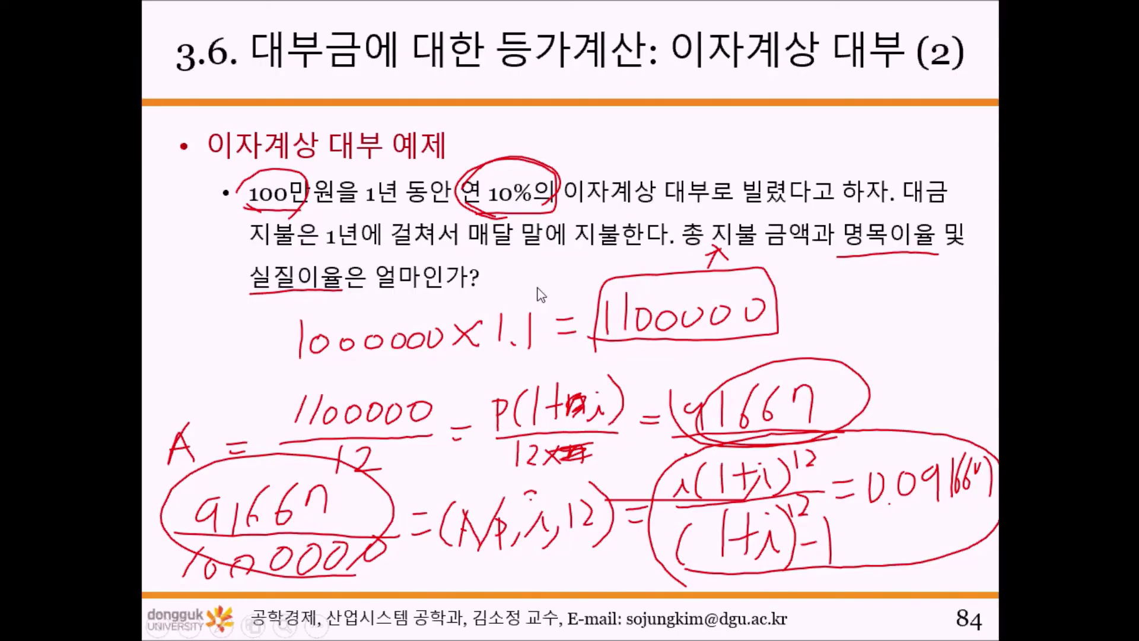